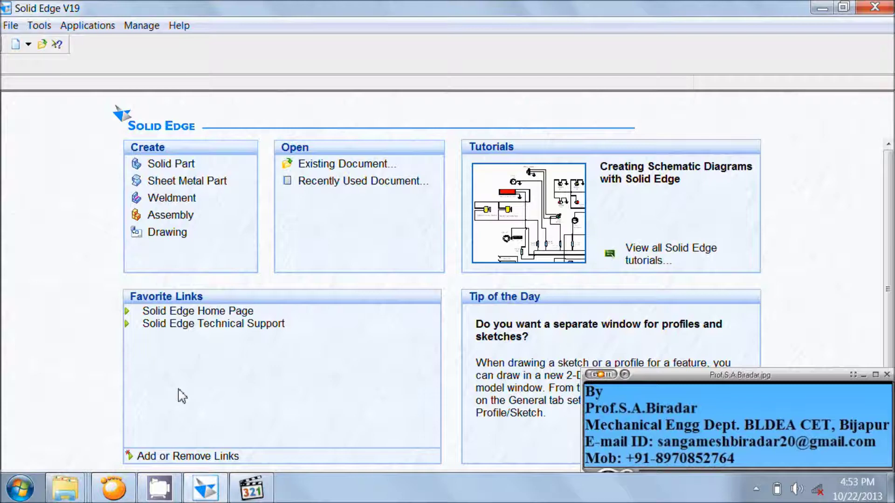
Step: Create a new solid part and start a Revolved Protrusion sketch on the vertical XZ reference plane
left_click(160, 165)
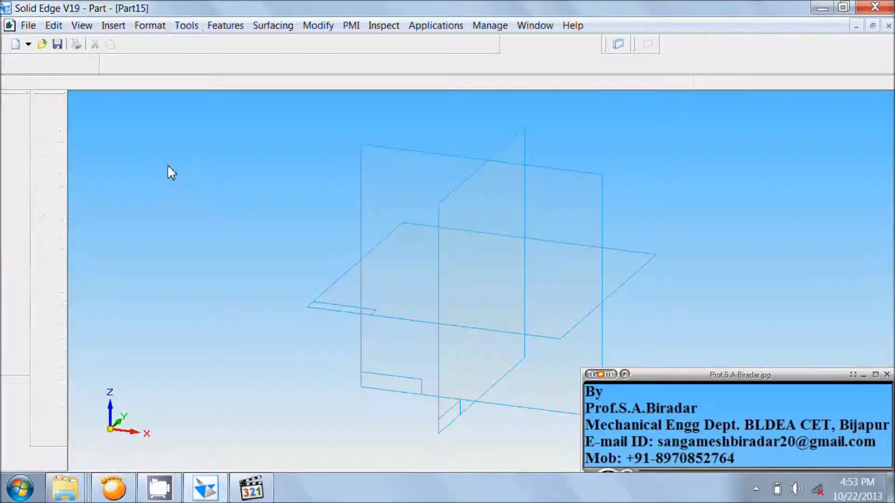
left_click(251, 487)
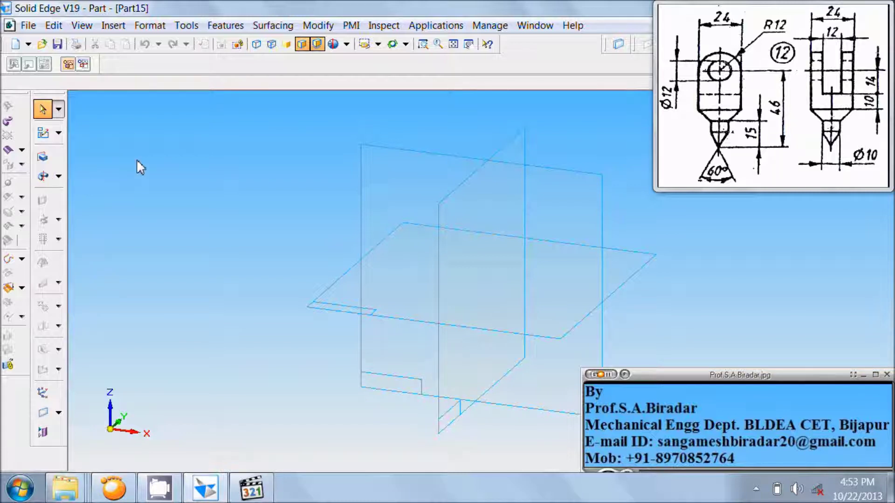
left_click(47, 175)
left_click(45, 176)
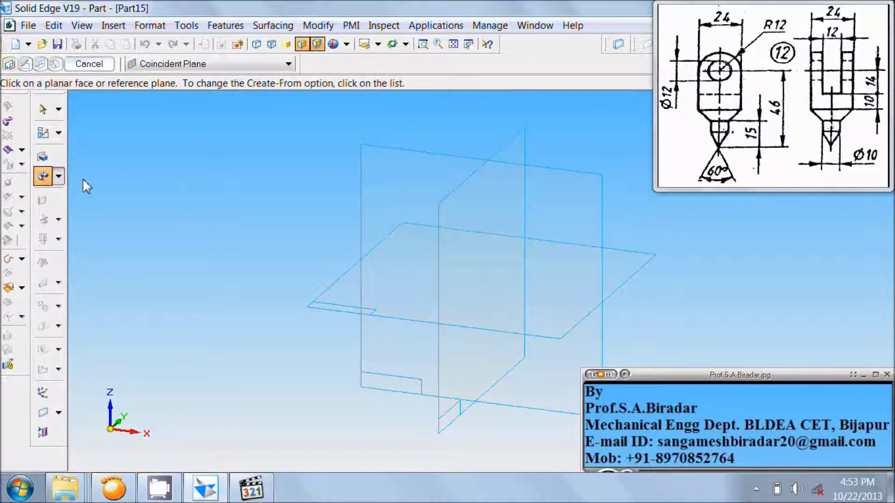
left_click(374, 168)
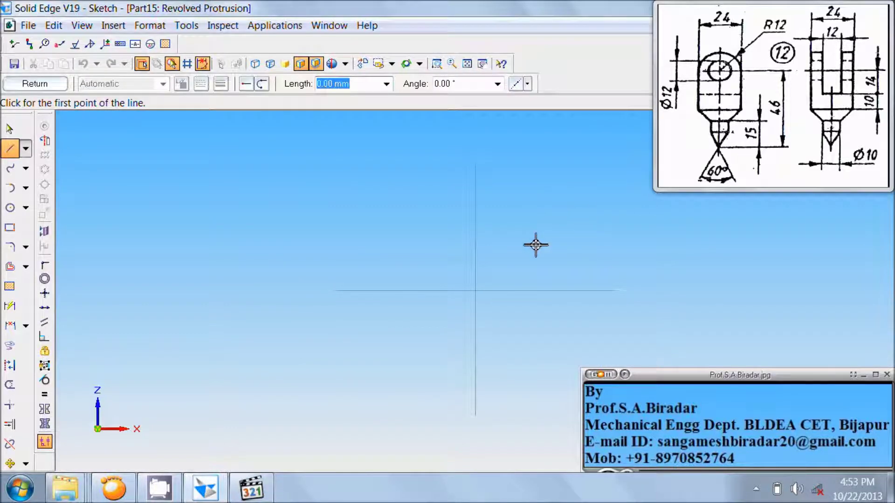
Step: Draw a 15 mm line at 90° straight up from the intersection of the reference axes
left_click(476, 292)
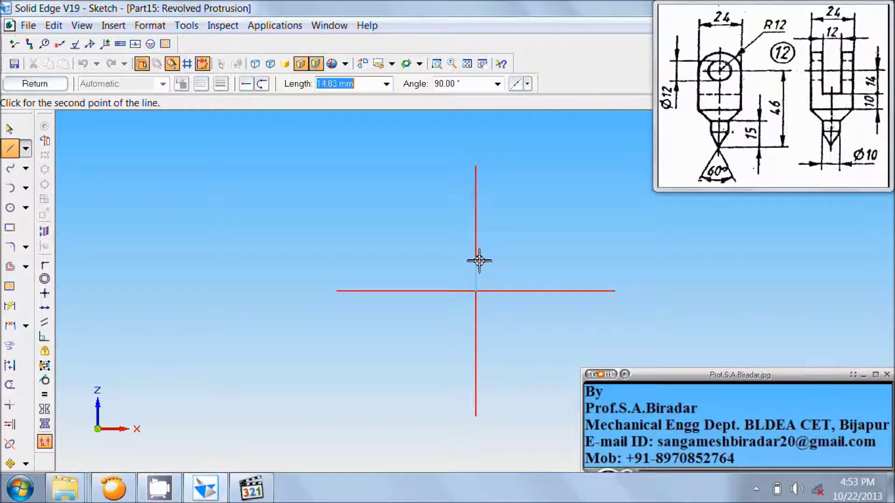
type("15")
key("Tab")
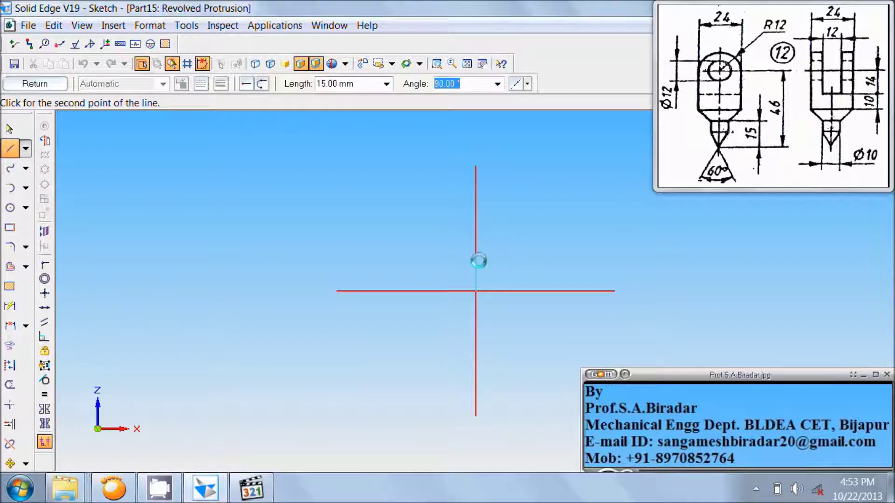
type("9")
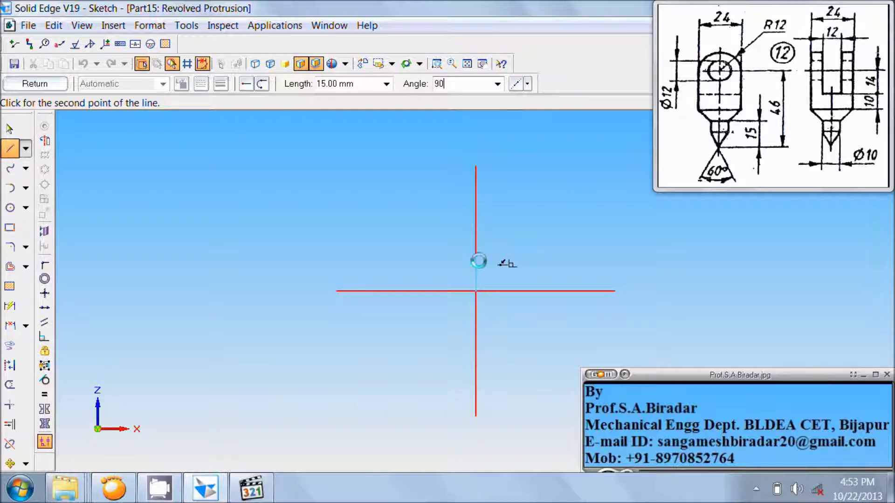
type("0")
key("Return")
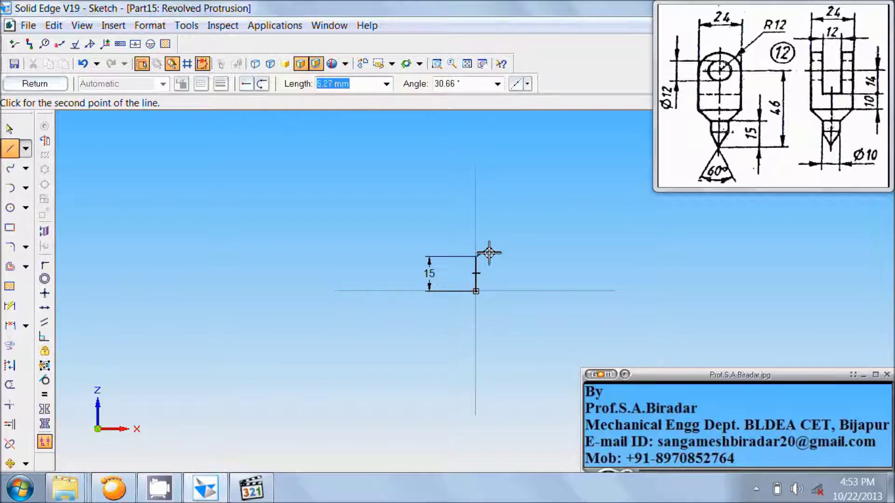
right_click(494, 252)
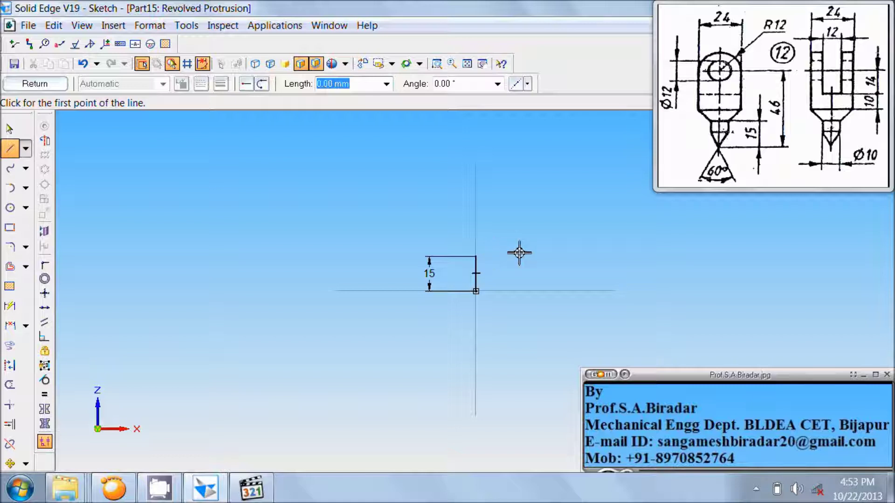
Step: Draw a sloped line about 35 mm long from the origin at an angle of 90-(60/2), i.e. 60°
left_click(476, 293)
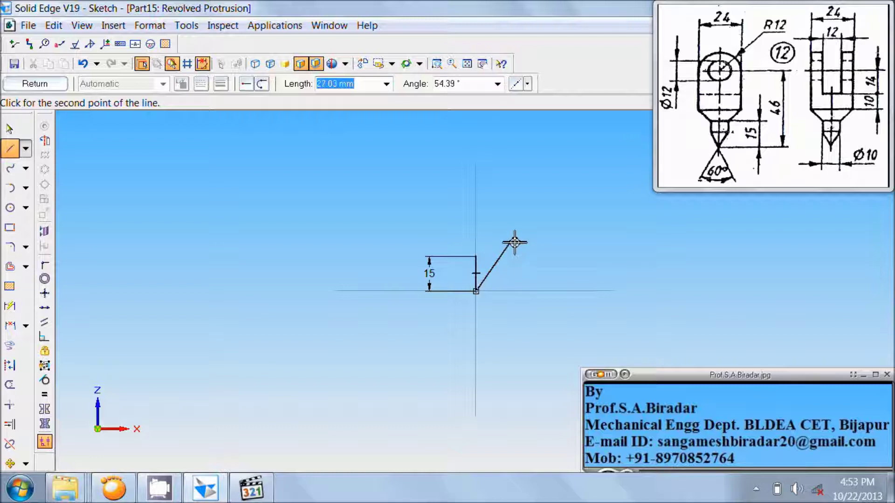
key("Tab")
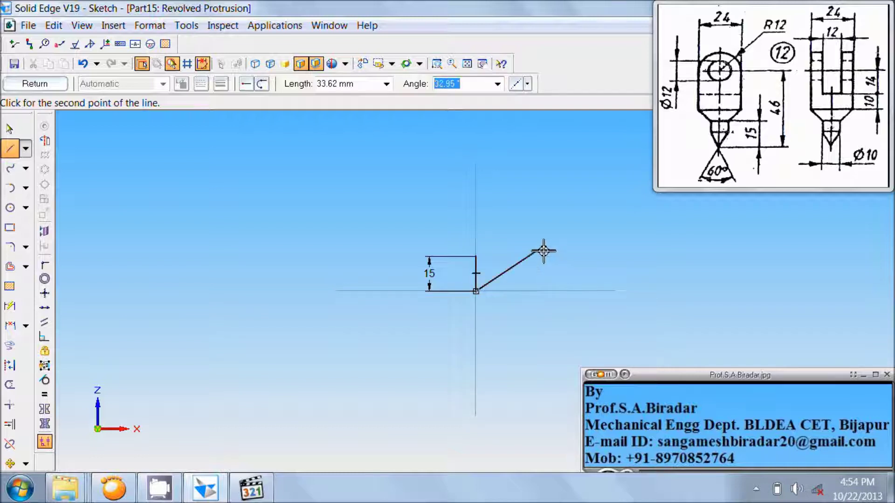
type("90-(60/2")
key("Tab")
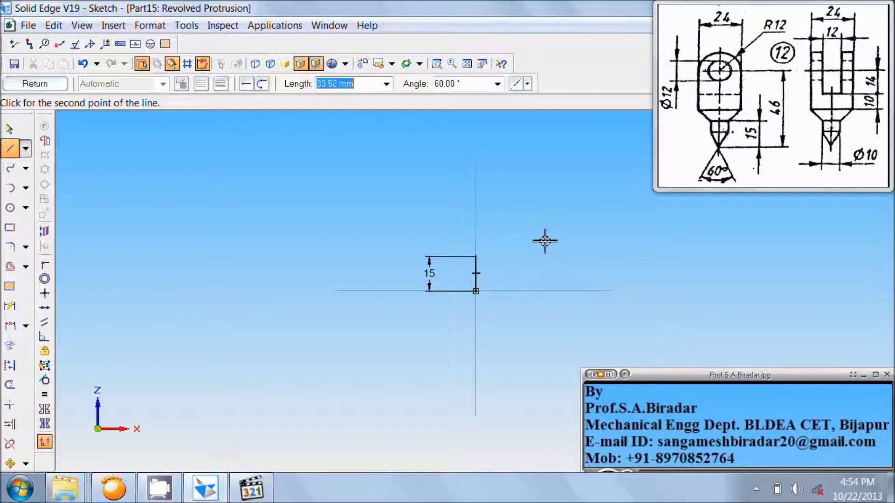
left_click(546, 237)
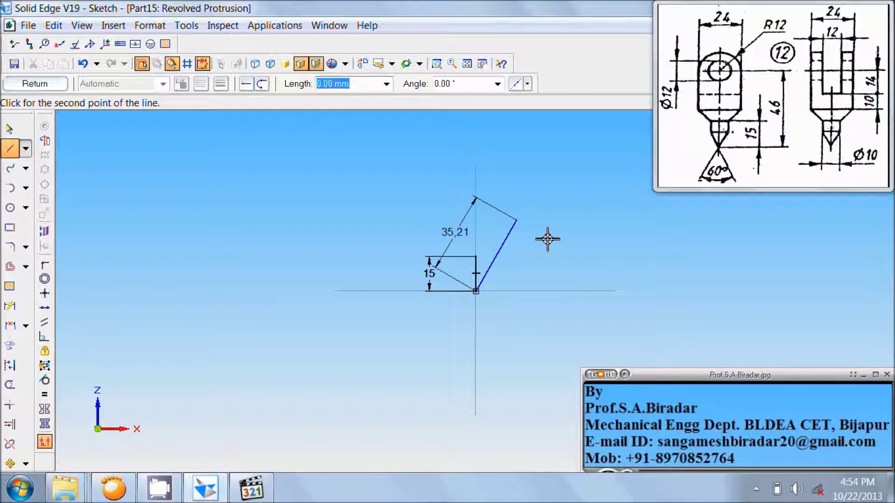
right_click(554, 238)
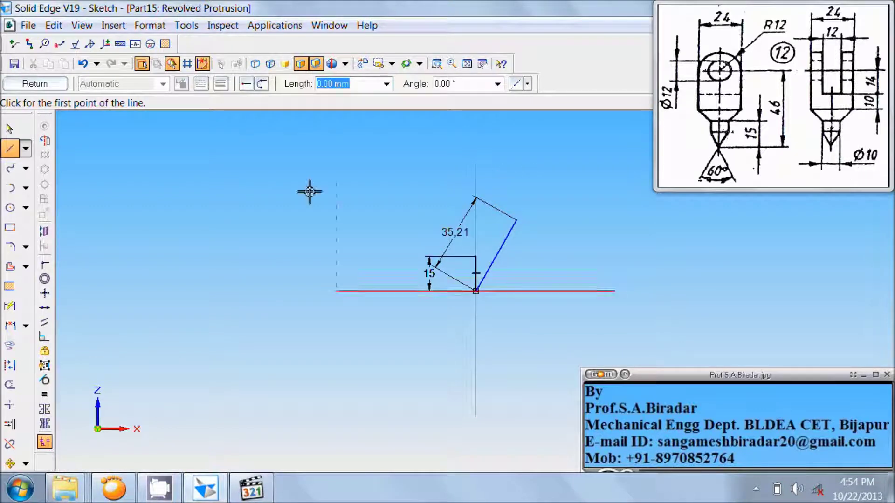
Step: Offset the single 15 mm vertical line by 10/2 (5 mm) toward the sloped line, in the positive X direction
left_click(10, 266)
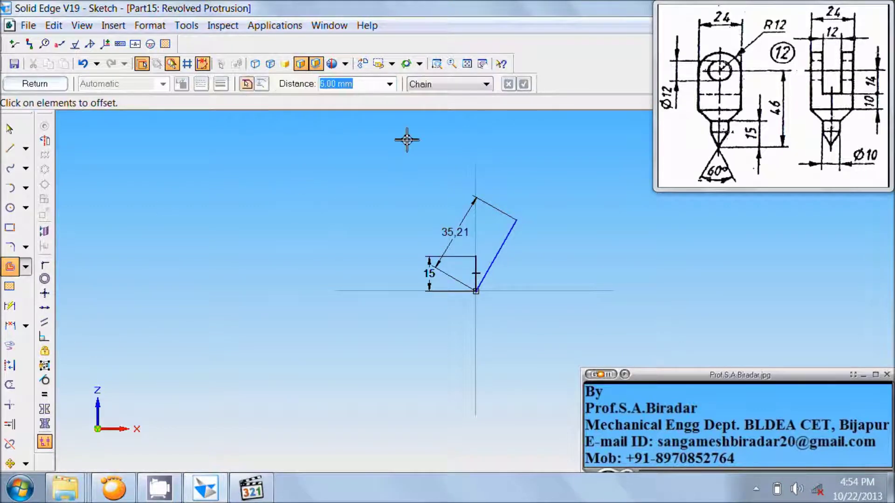
left_click(441, 85)
left_click(440, 95)
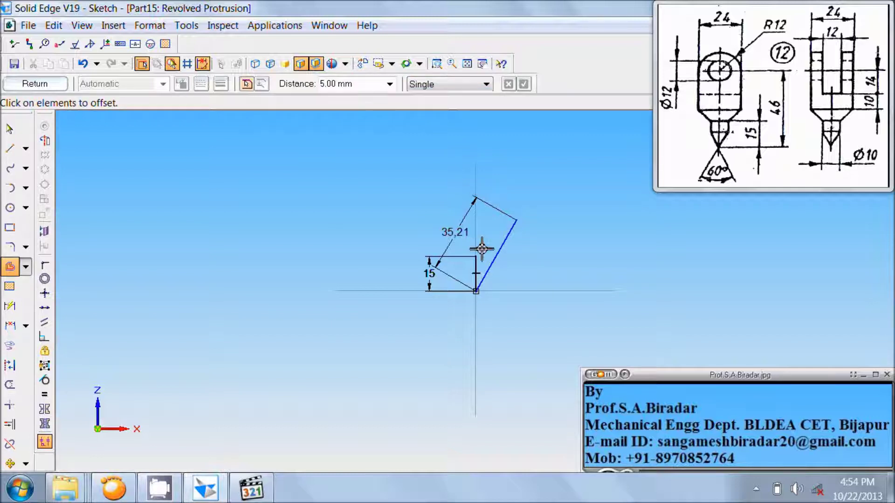
left_click(475, 273)
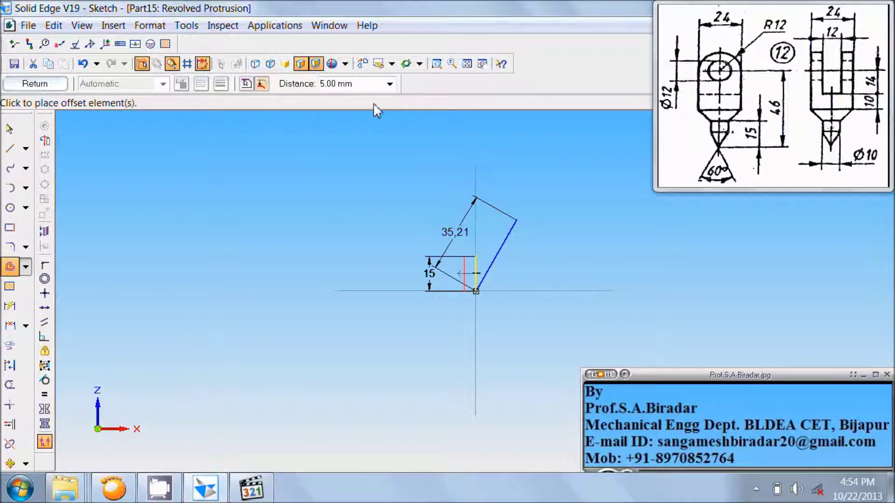
left_click(355, 82)
type("1")
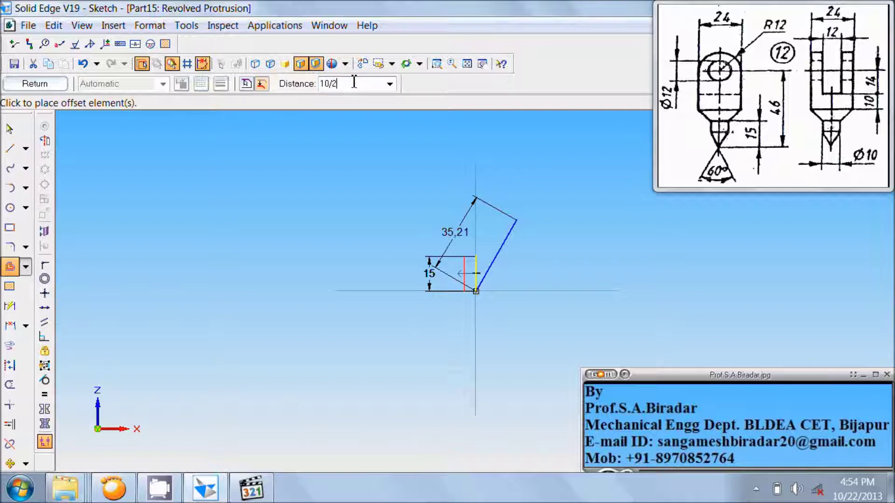
type("0/2")
key("Return")
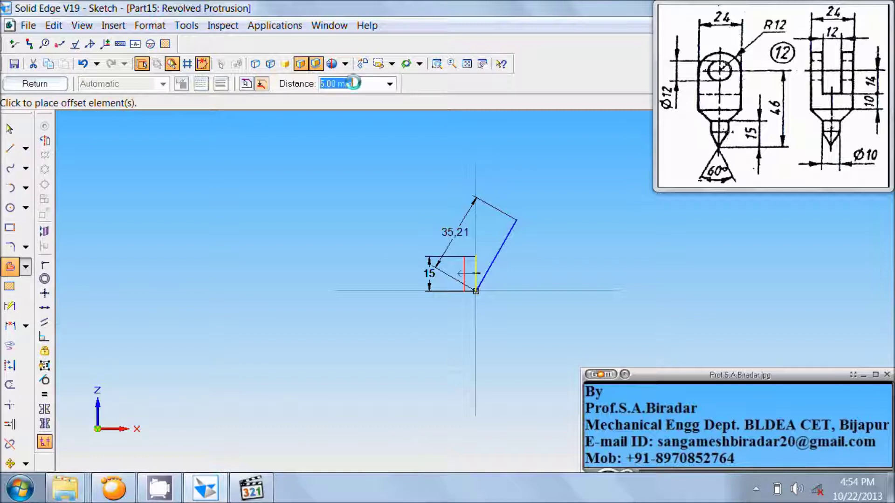
left_click(567, 244)
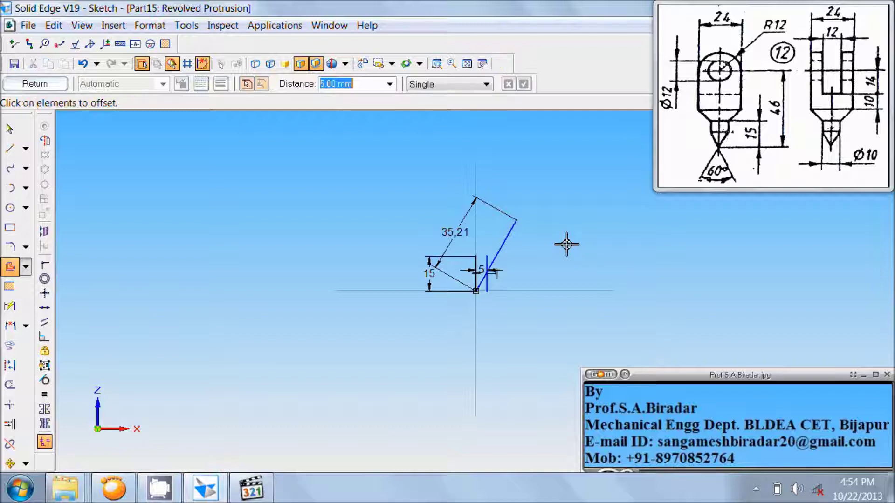
Step: Trim the offset line below the sloped line and the sloped line beyond the offset line
left_click(10, 384)
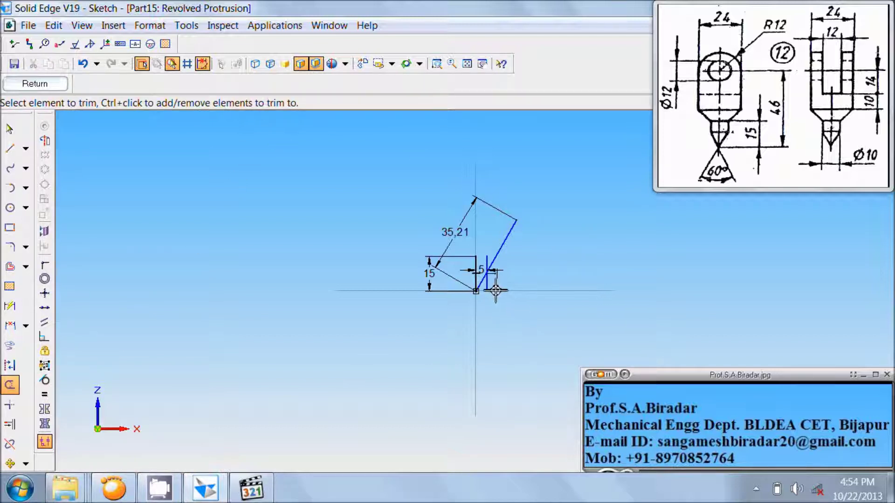
left_click_drag(488, 289, 490, 293)
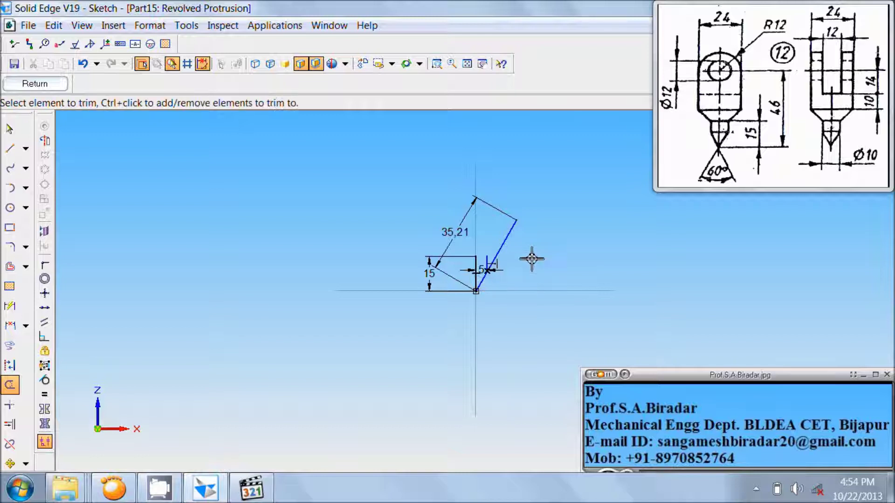
left_click(510, 246)
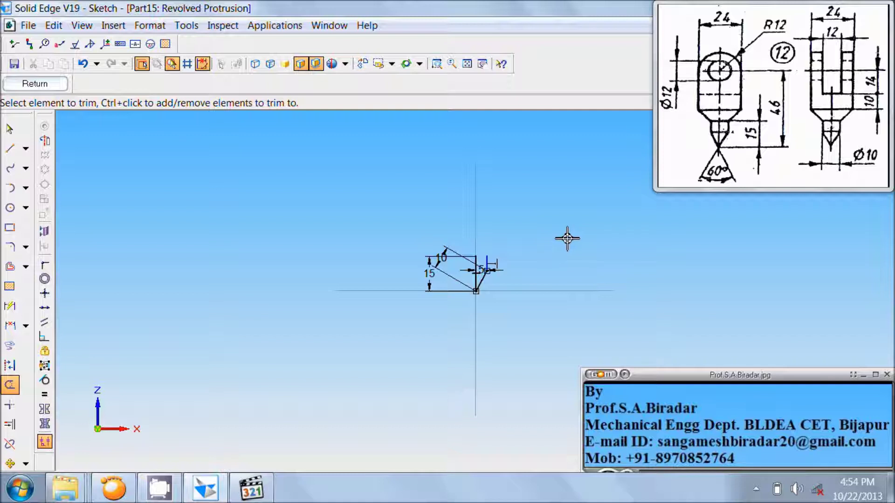
Step: Draw a vertical line of length 46-(14+10+15), i.e. 7 mm, at 90° from the upper end of the 15 mm line
left_click(6, 150)
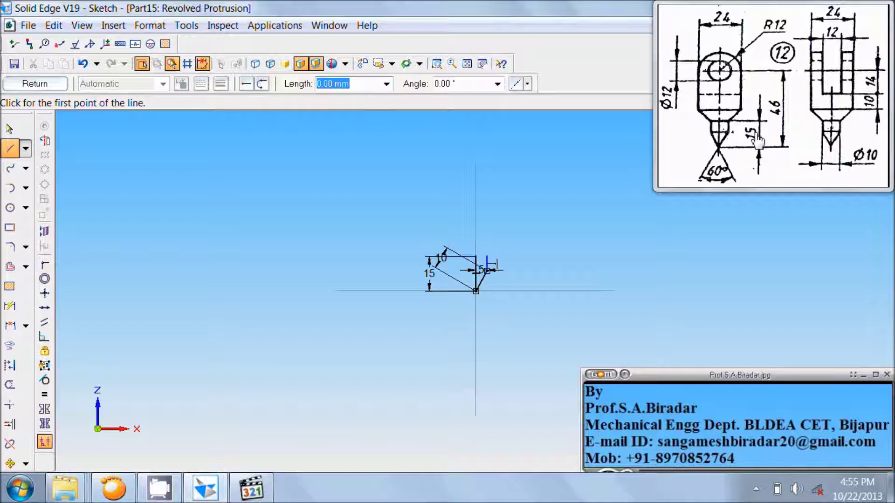
left_click(10, 156)
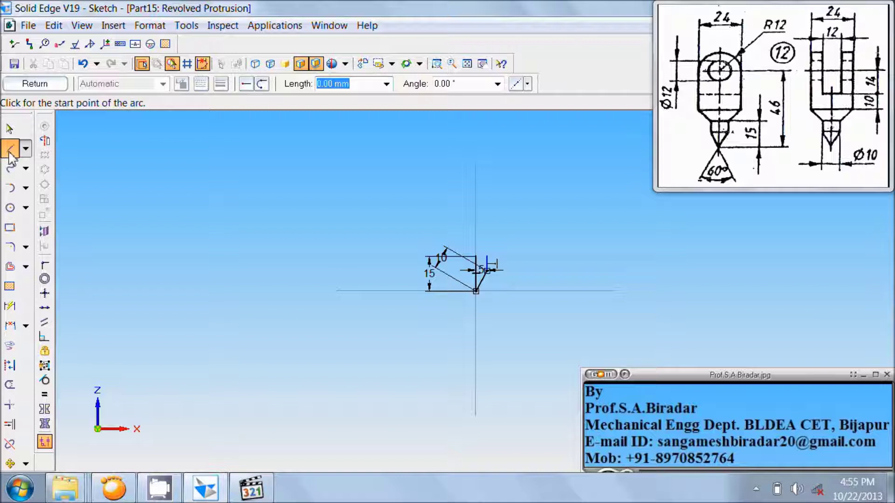
left_click(477, 256)
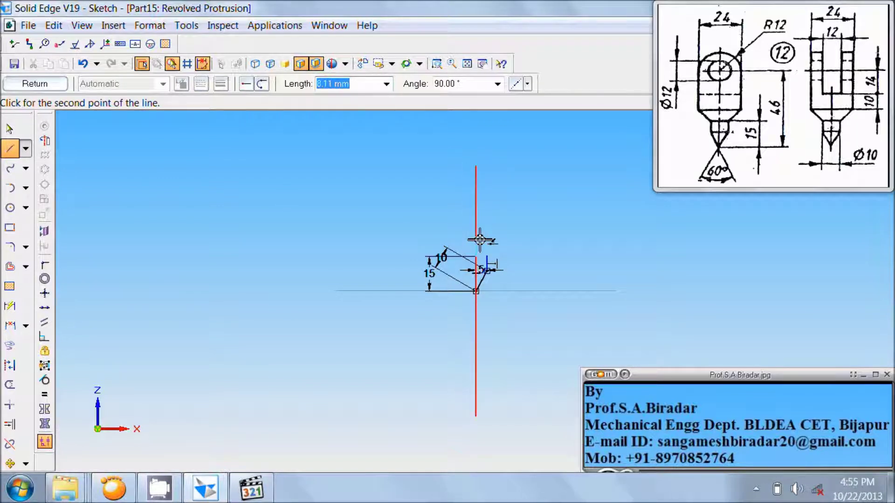
type("46-(14+10+15")
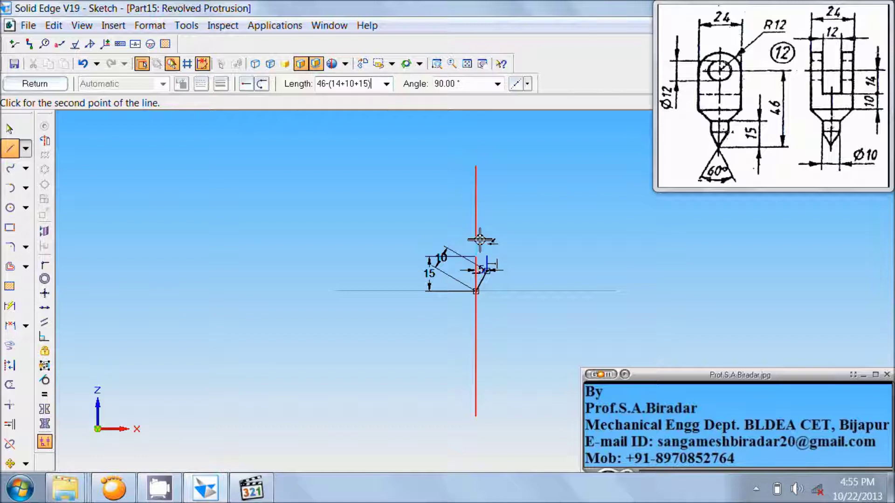
key("Tab")
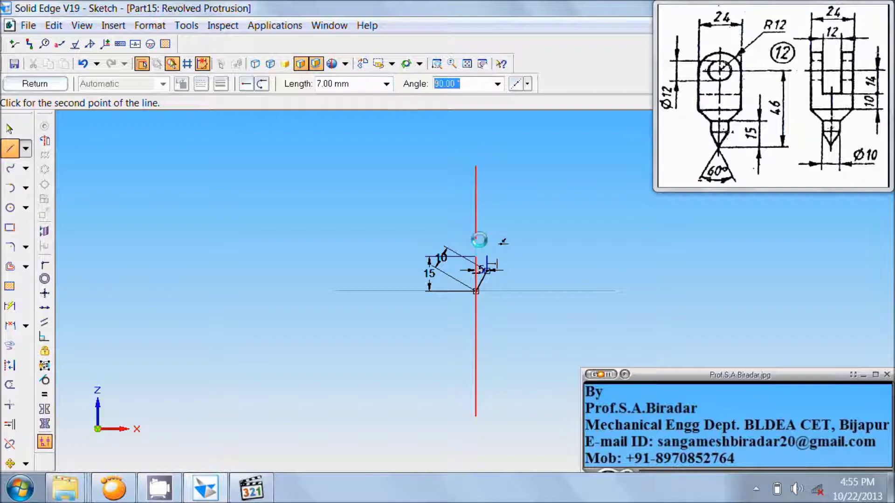
type("90")
key("Return")
Step: Draw a horizontal line of length 24/2 (12 mm) at 0° from the top of the 7 mm line
left_click(494, 240)
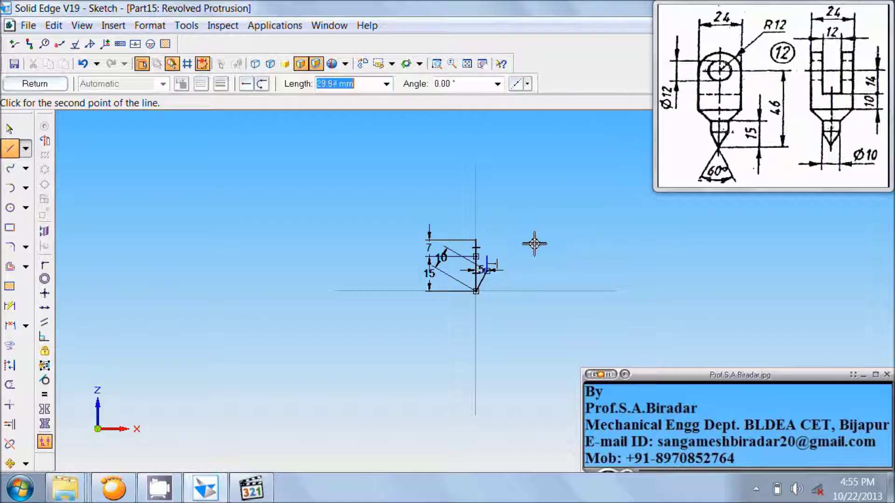
type("24/2")
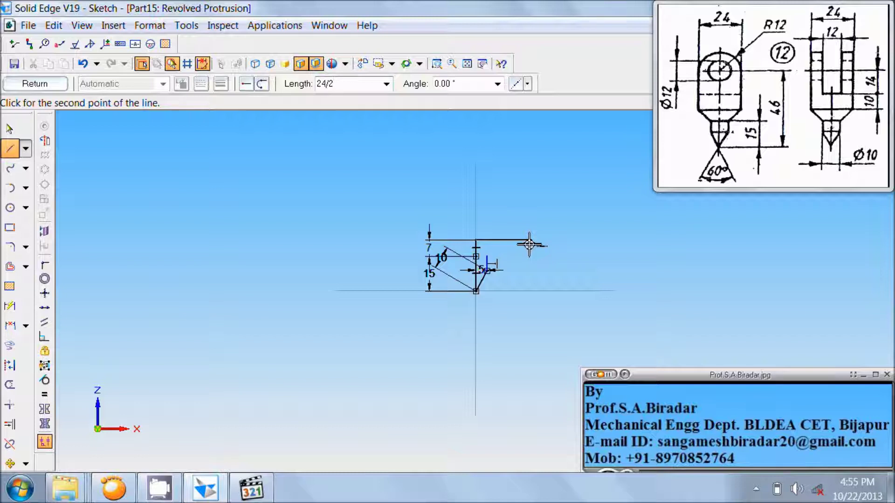
key("Tab")
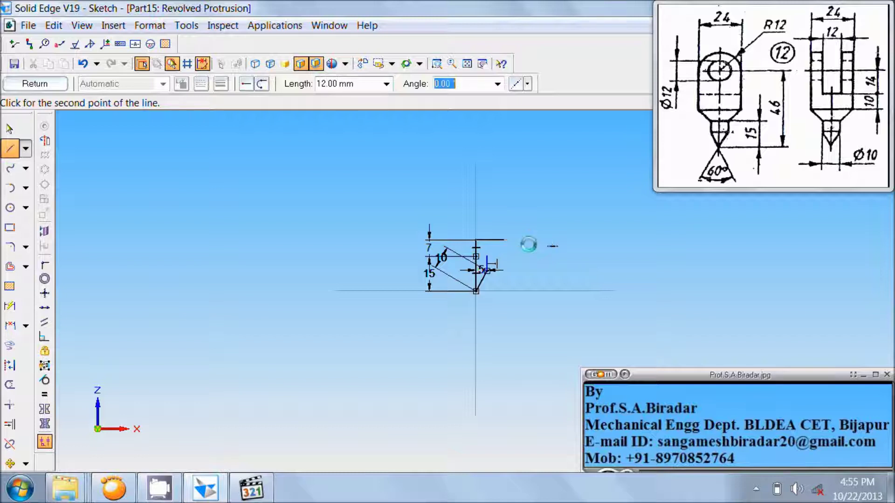
type("0")
key("Return")
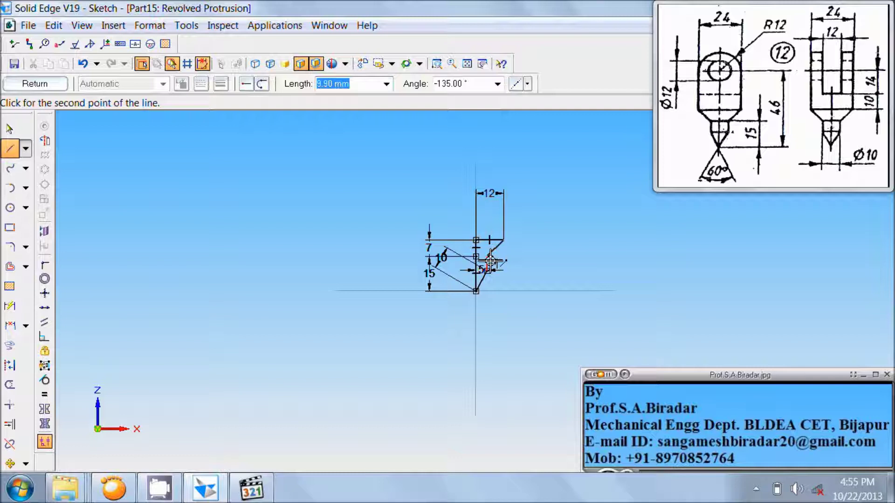
Step: Connect the outer end of the 12 mm line to the upper end of the offset line and finish the Line command
left_click(488, 258)
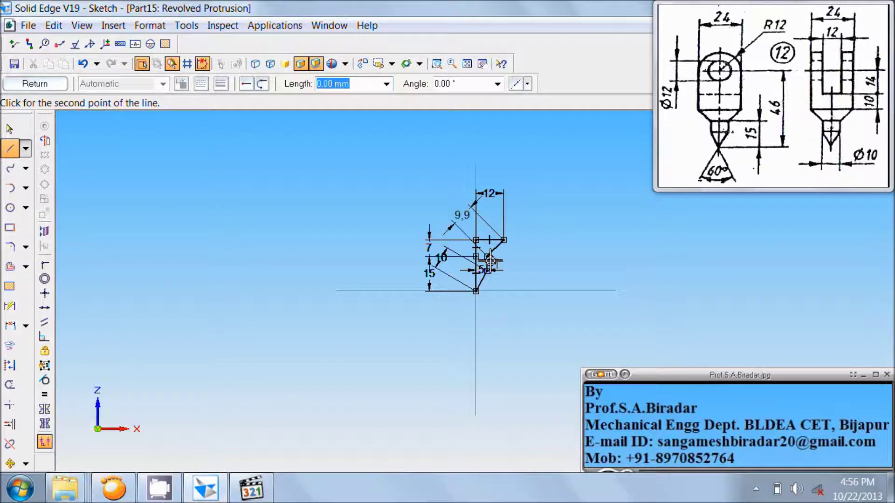
right_click(522, 258)
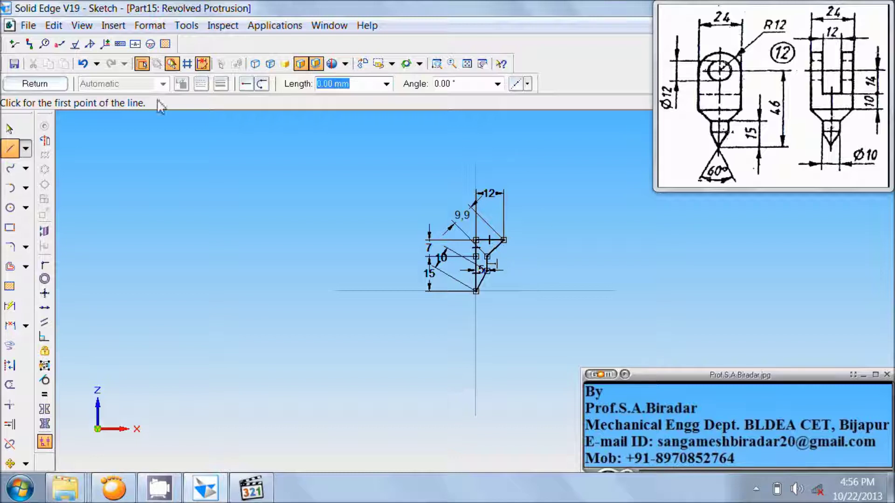
left_click(10, 129)
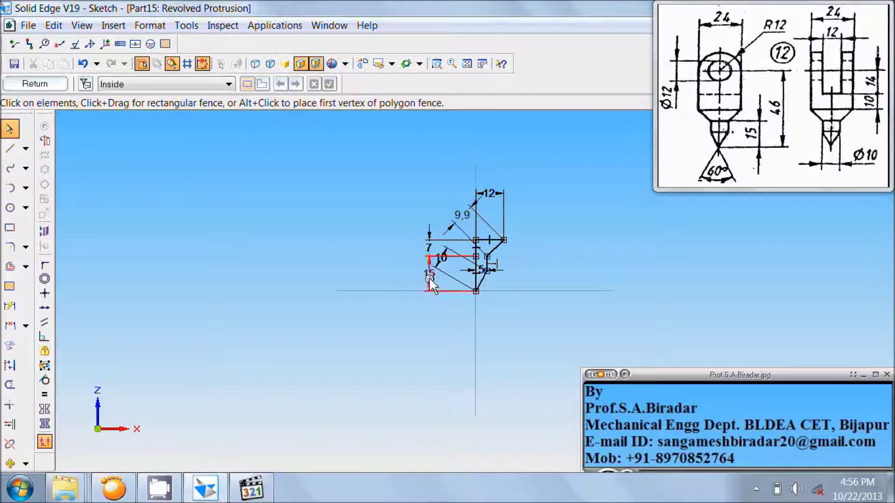
Step: Delete all the dimensions from the revolved profile sketch, including the 5 mm offset dimension
left_click(429, 278)
left_click(428, 243, "ctrl")
left_click(459, 229, "ctrl")
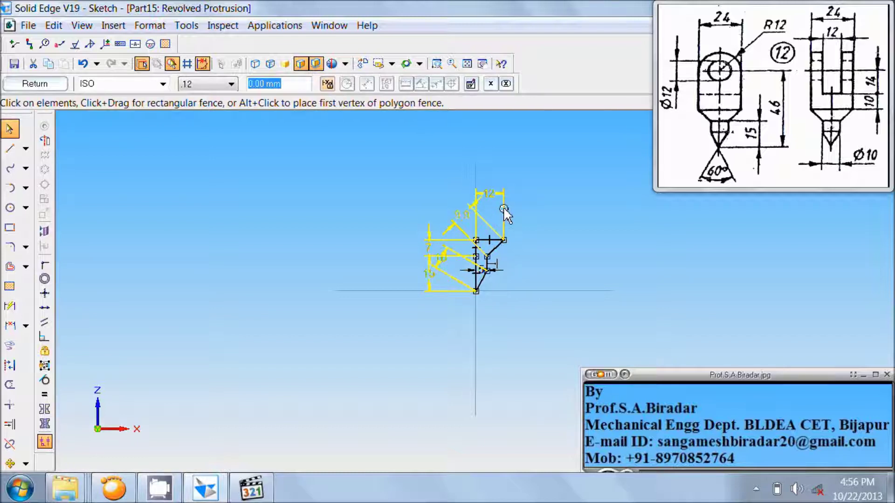
key("Delete")
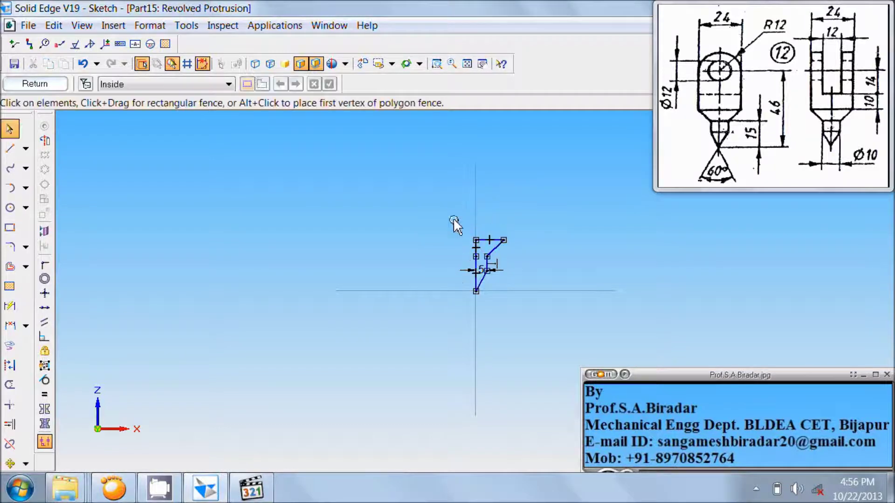
left_click(468, 269)
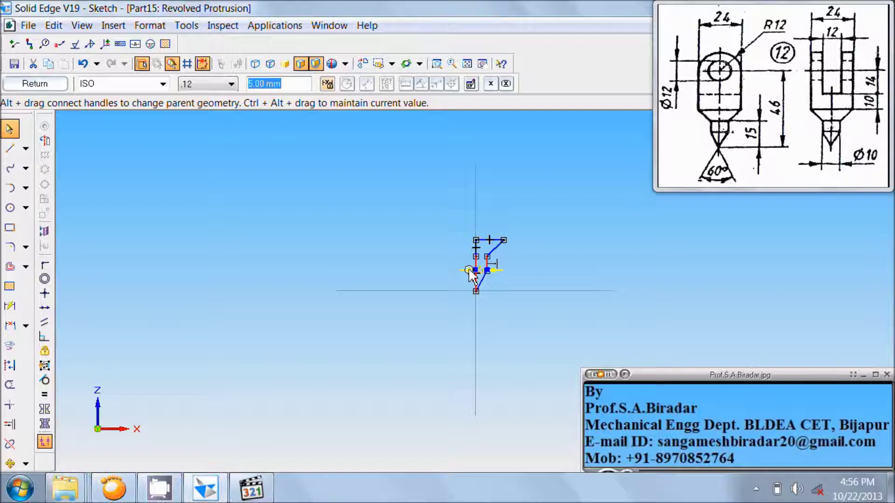
key("Delete")
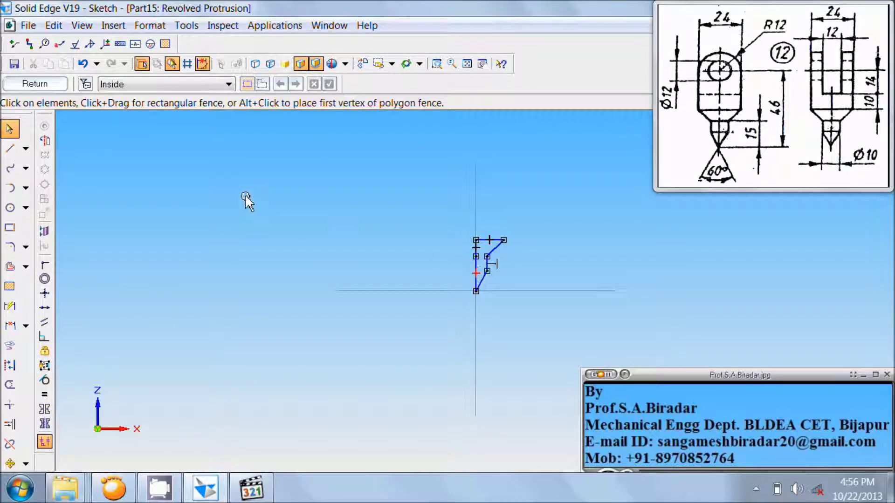
Step: Set the lower vertical line of the profile as the axis of revolution and close the sketch
left_click(45, 142)
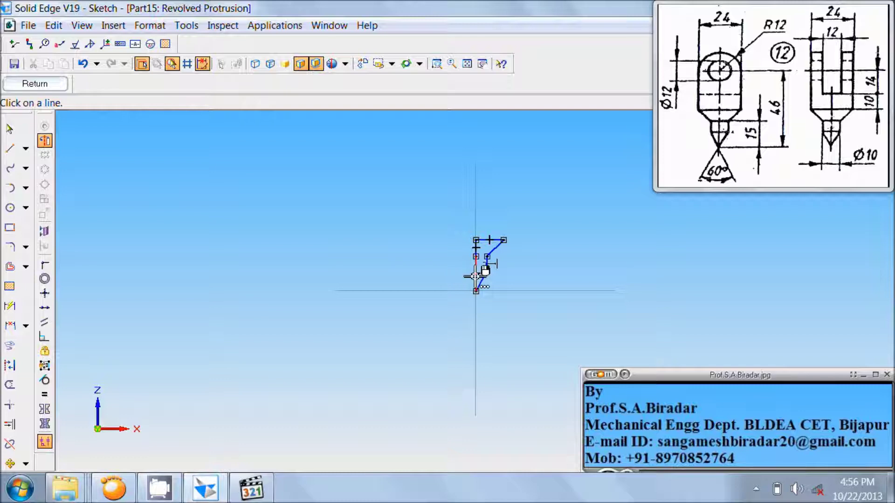
left_click(474, 276)
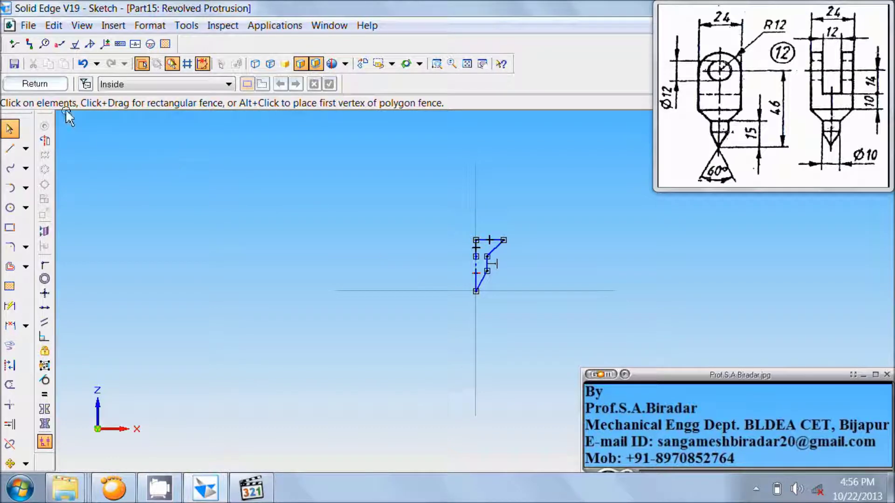
left_click(39, 85)
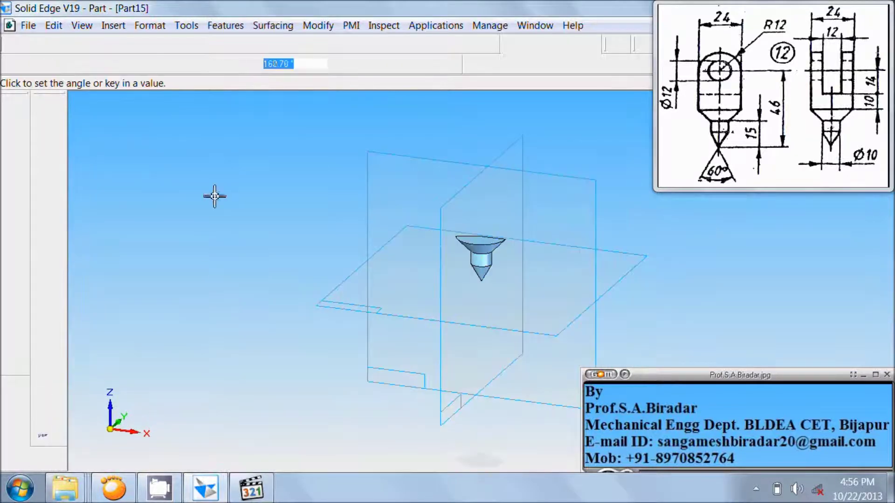
Step: Revolve the profile through 360° and finish the revolved protrusion
left_click(336, 64)
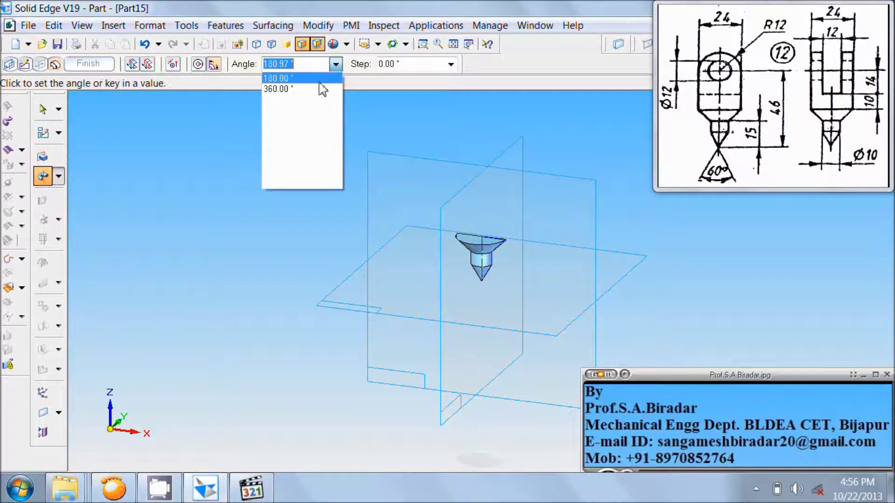
left_click(319, 89)
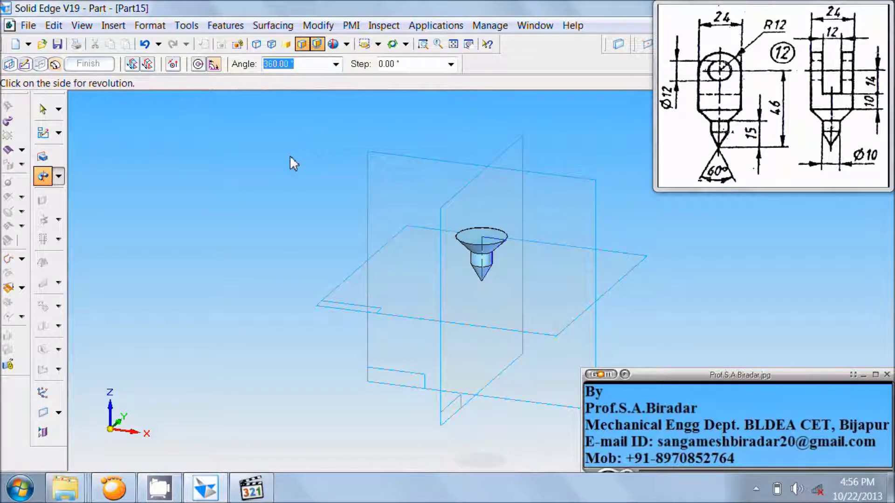
left_click(289, 156)
left_click(89, 64)
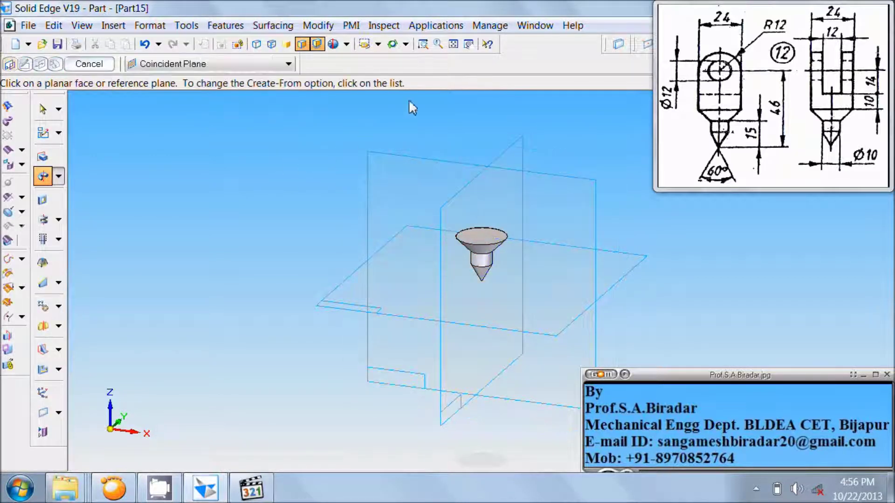
left_click(453, 44)
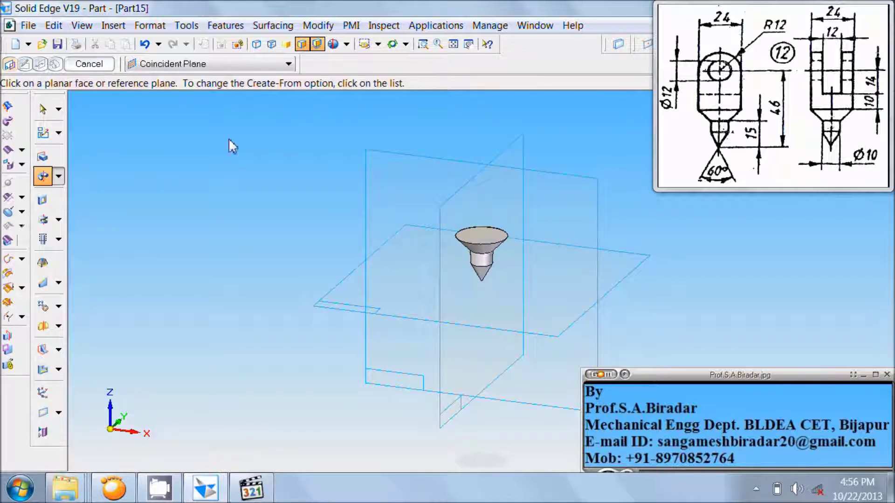
Step: Start a Protrusion sketch on the revolved body's flat circular face and draw a 24 x 24 mm rectangle away from the circle
left_click(43, 156)
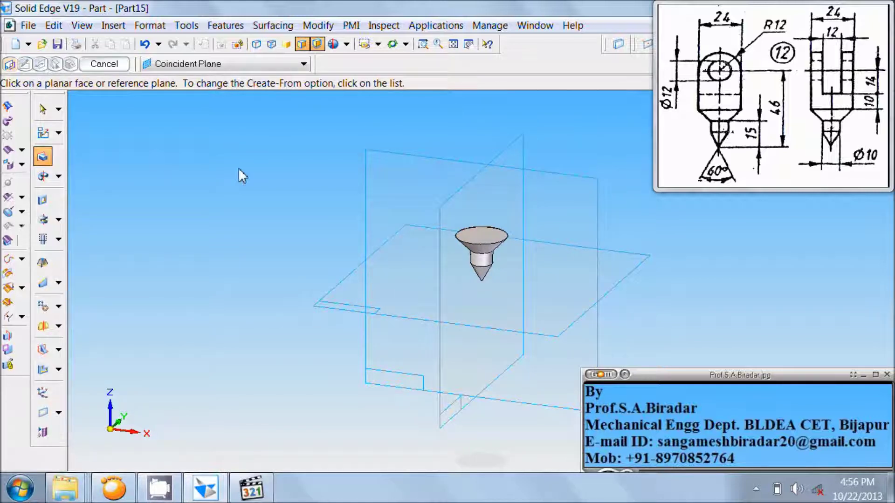
left_click(481, 246)
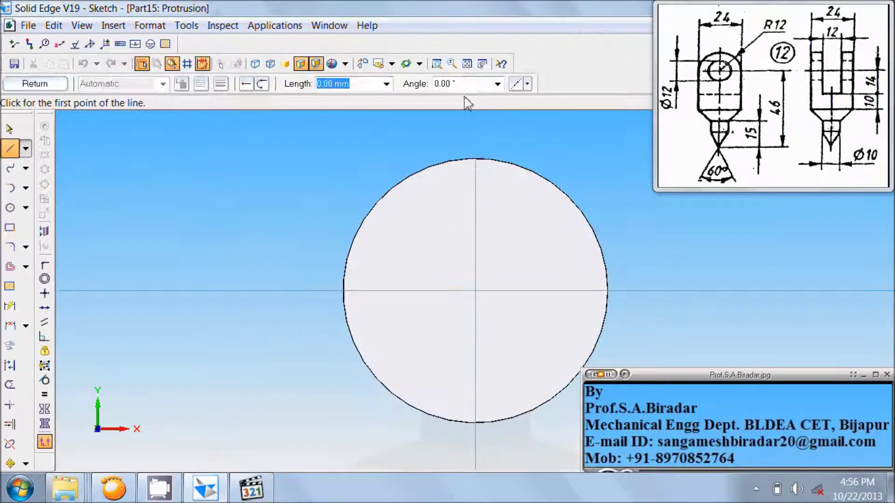
left_click(467, 64)
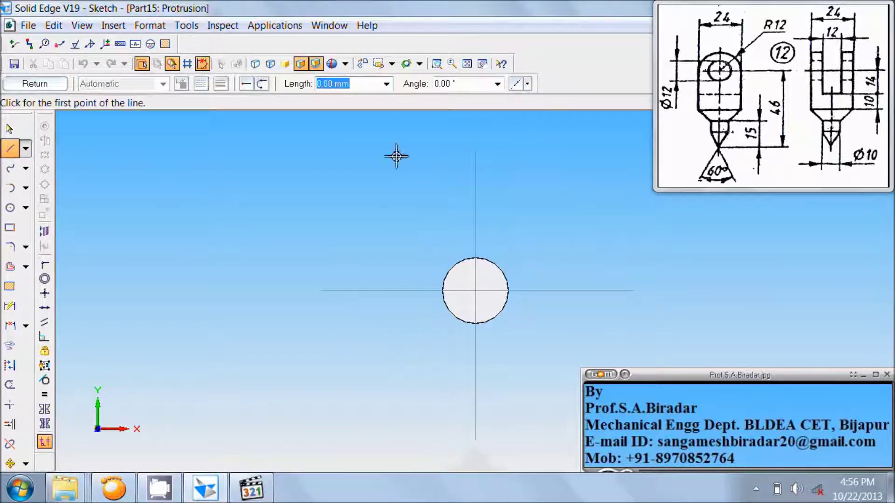
left_click(10, 227)
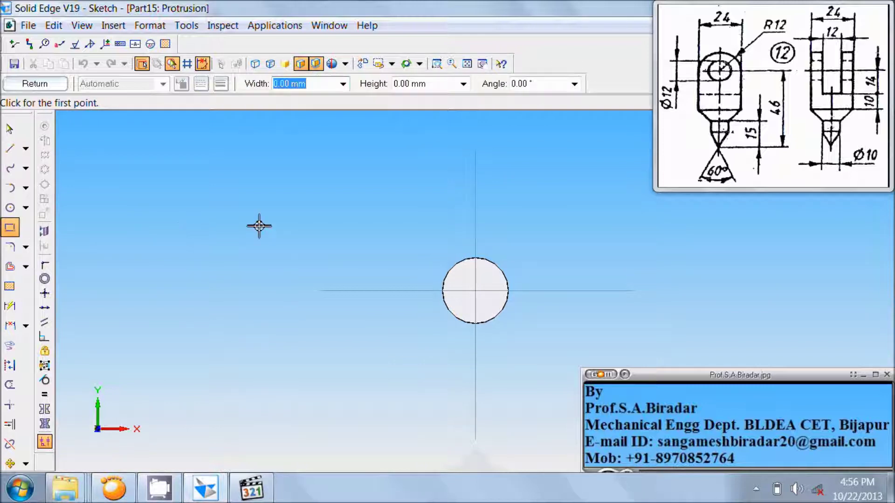
type("24")
key("Tab")
type("24")
key("Tab")
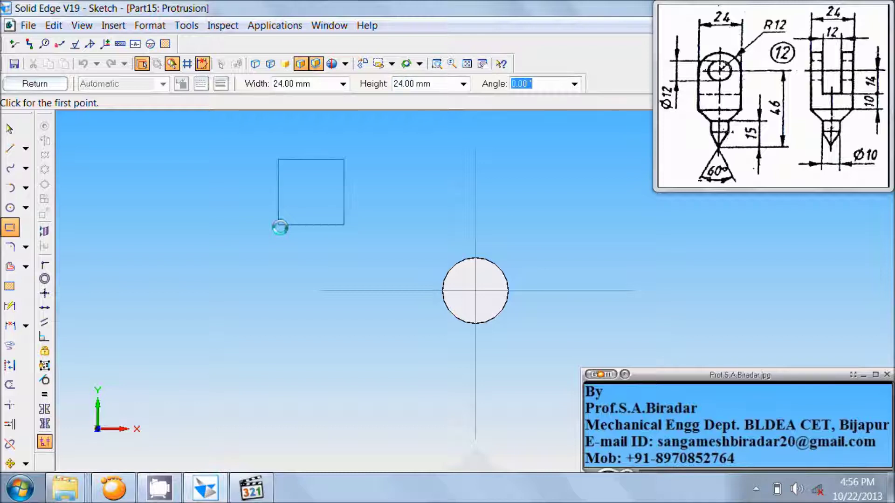
key("Tab")
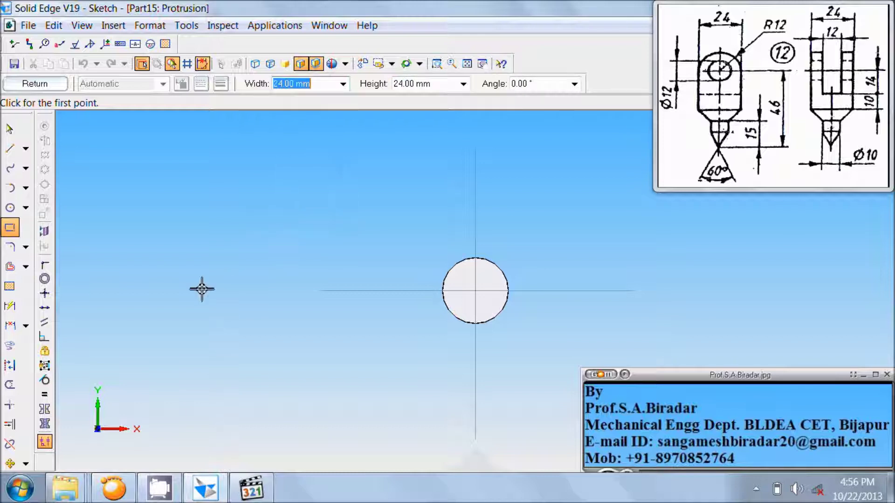
left_click(205, 269)
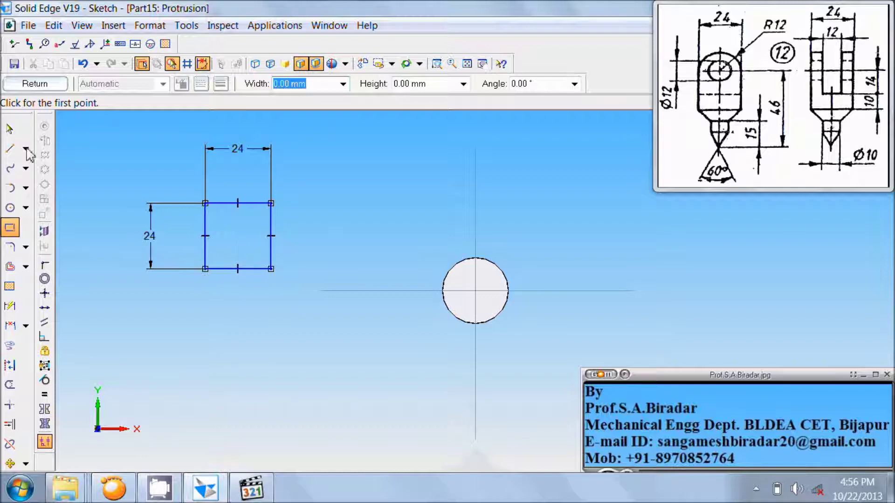
Step: Draw a horizontal helper line between the midpoints of the square's two vertical sides
left_click(10, 148)
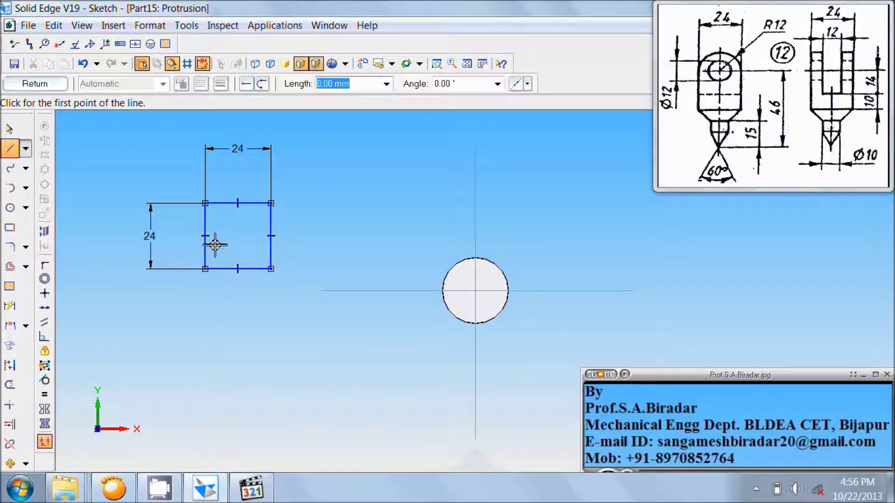
left_click(205, 237)
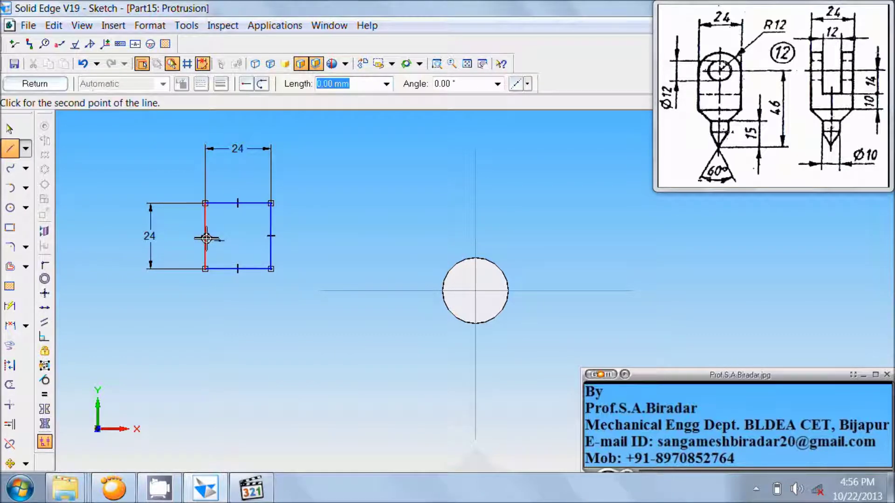
left_click(271, 236)
right_click(294, 219)
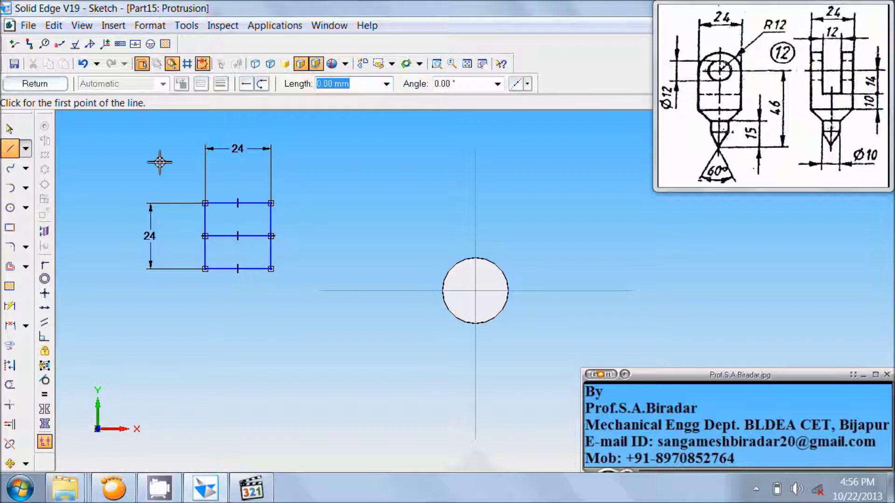
Step: Move the square and its helper line from the helper line's midpoint to the centre of the circular face
left_click(9, 129)
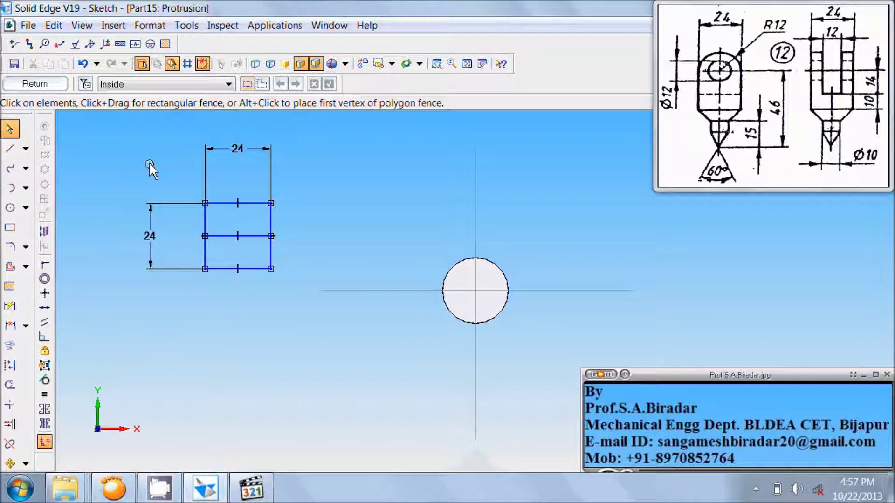
left_click_drag(148, 161, 308, 313)
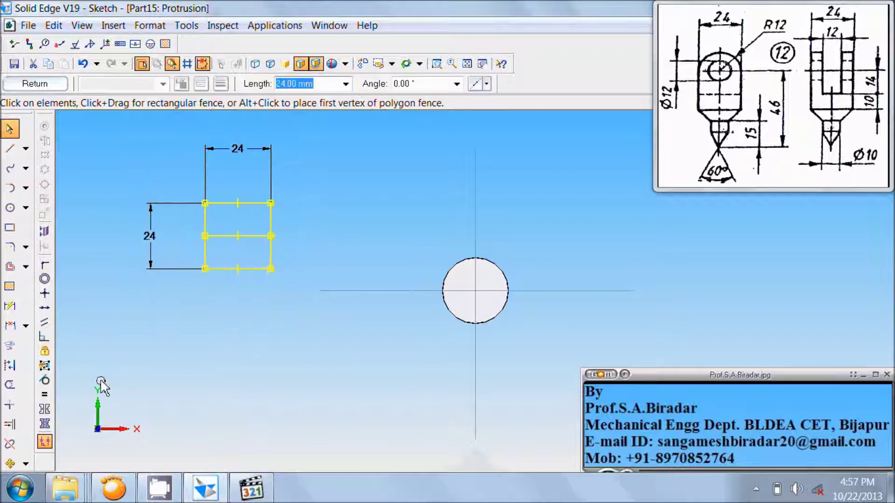
left_click(10, 463)
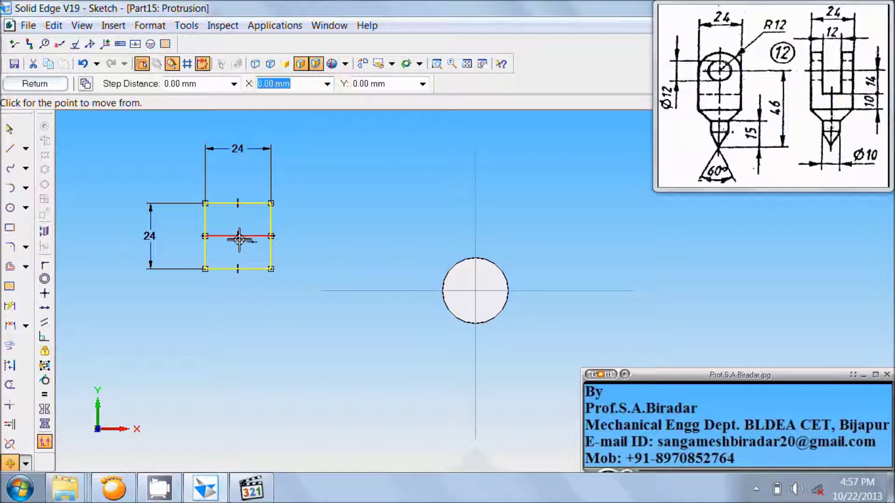
left_click(239, 240)
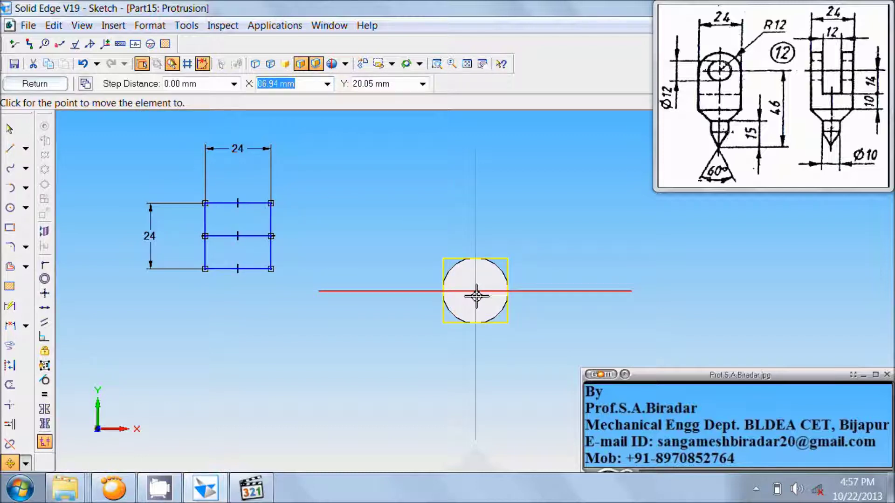
left_click(476, 295)
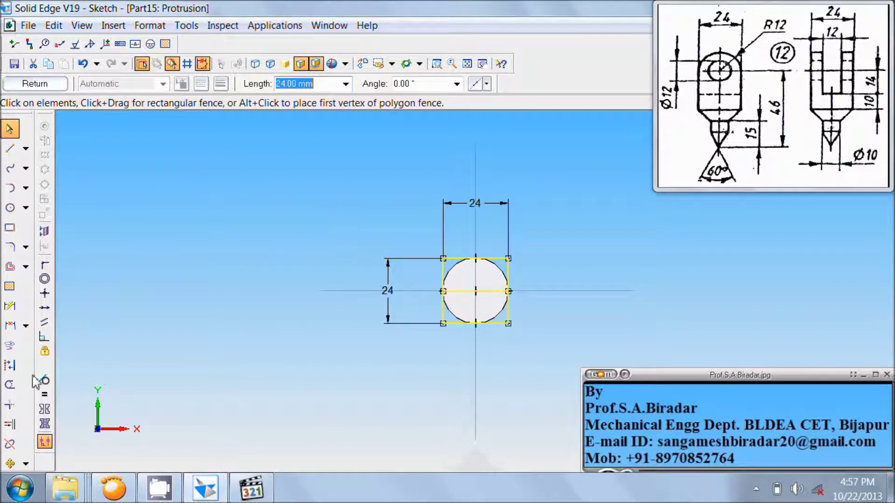
Step: Trim away the helper line inside the square and close the sketch
left_click(10, 385)
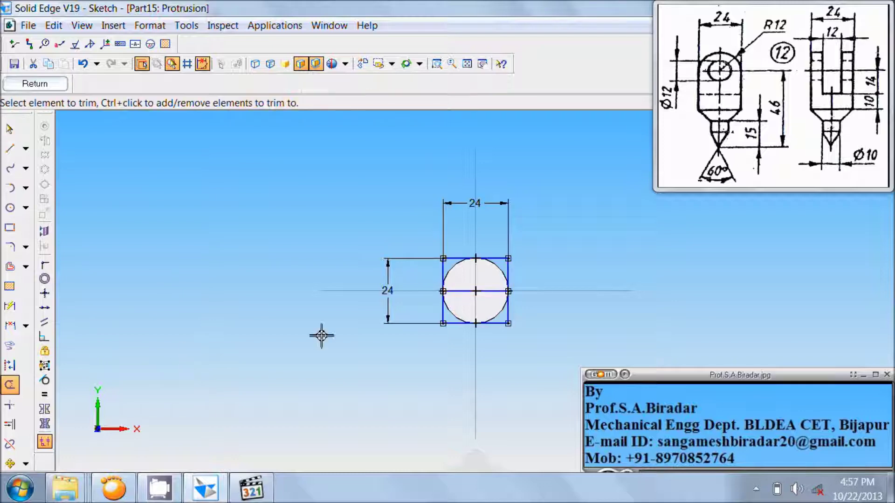
left_click(472, 295)
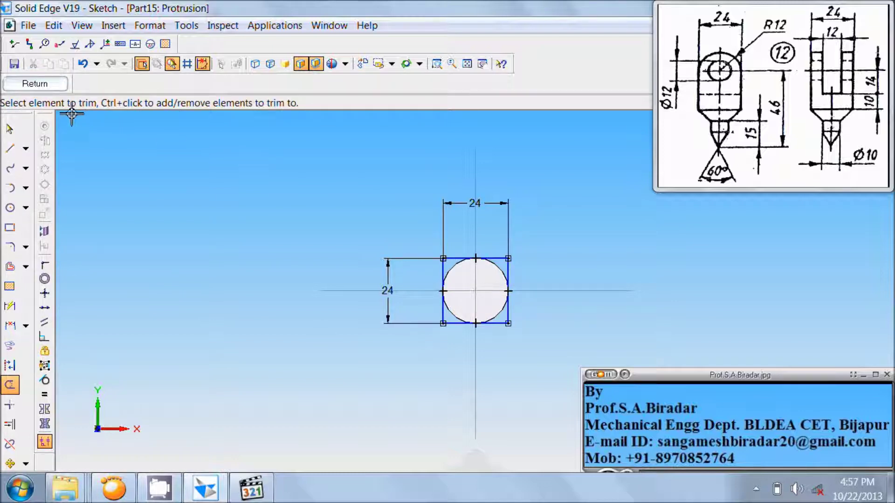
left_click(56, 88)
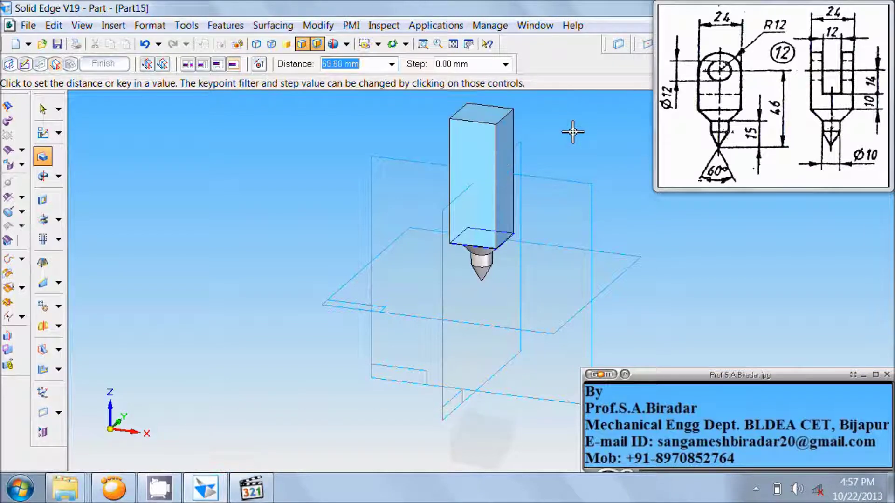
Step: Extrude the square 36 mm upward, away from the conical tip, and finish the protrusion
type("10")
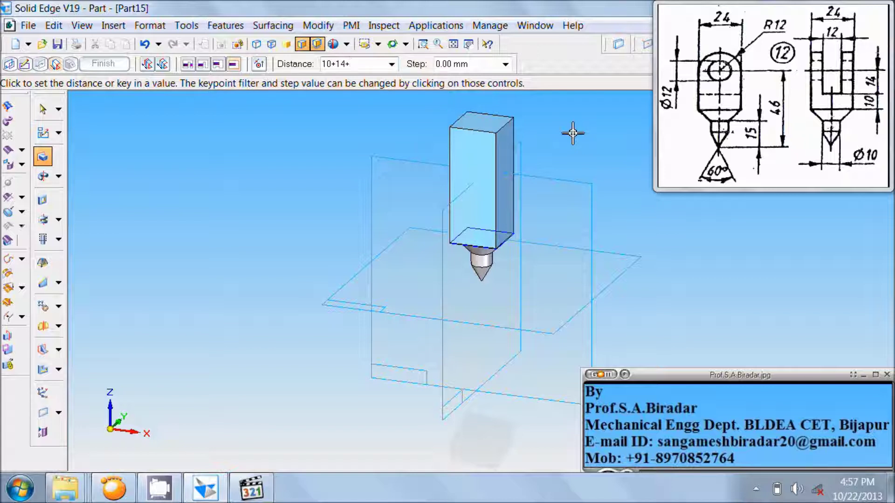
type("+14+")
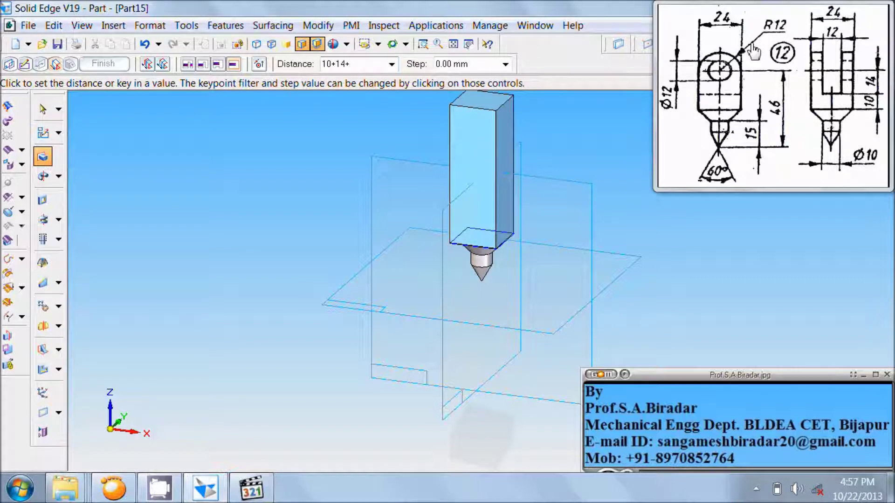
key("Return")
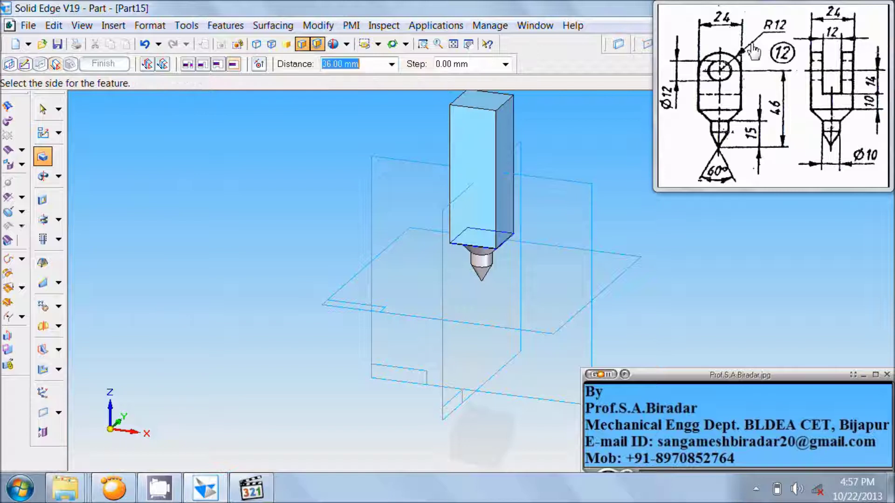
left_click(572, 140)
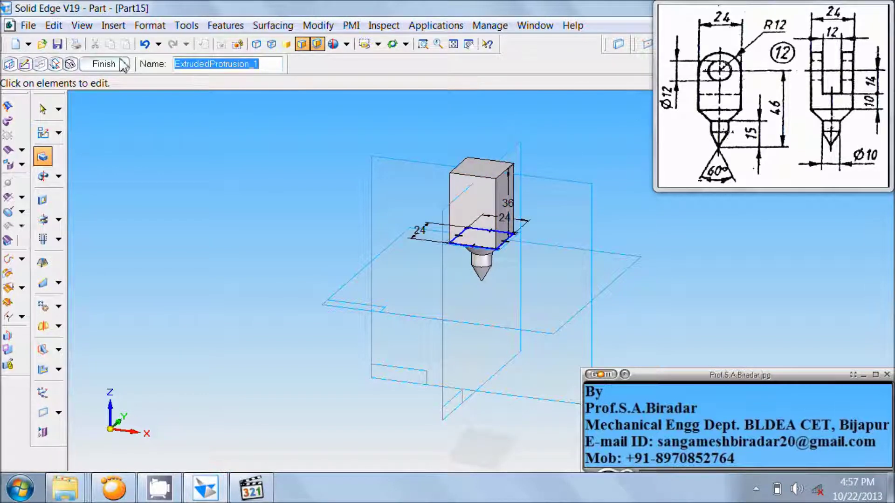
left_click(104, 64)
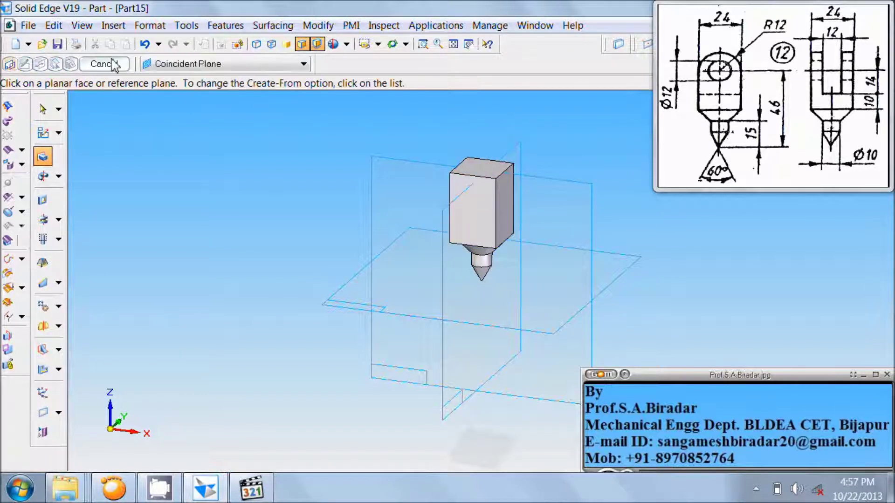
left_click(454, 47)
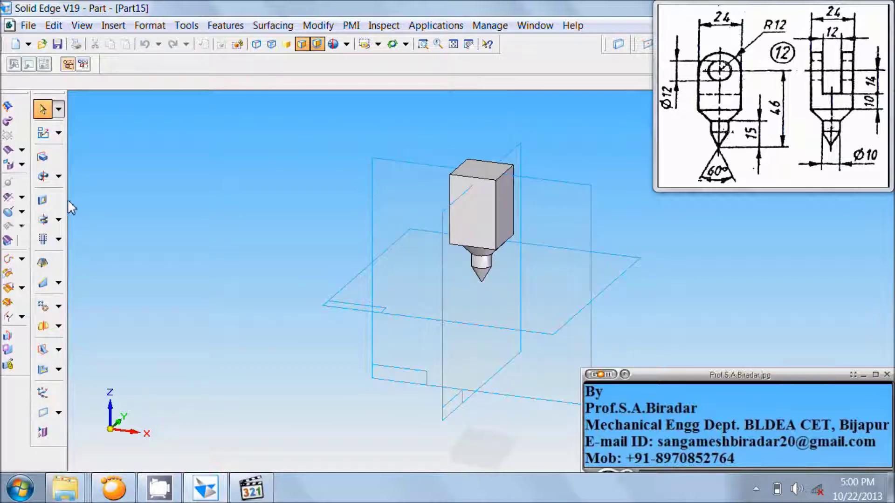
Step: Start a cutout on the square body's front face and draw a horizontal line along the face's full lower edge
left_click(43, 199)
left_click(464, 228)
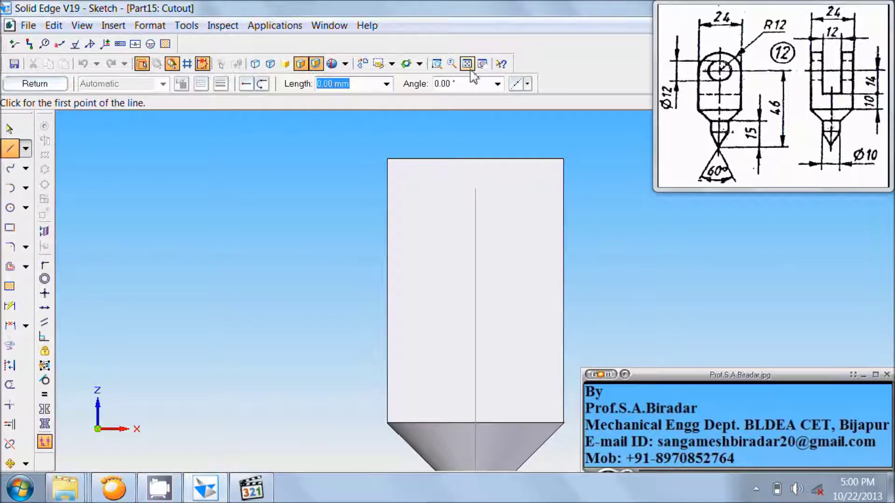
left_click(467, 63)
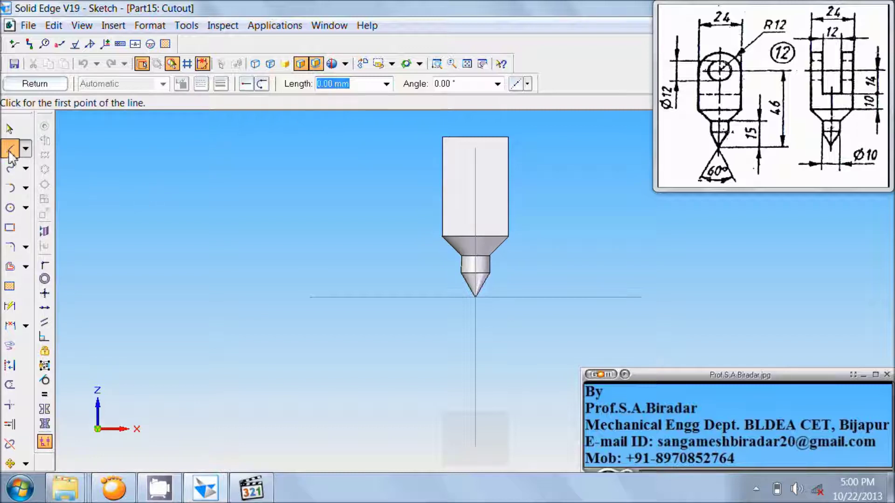
left_click(446, 237)
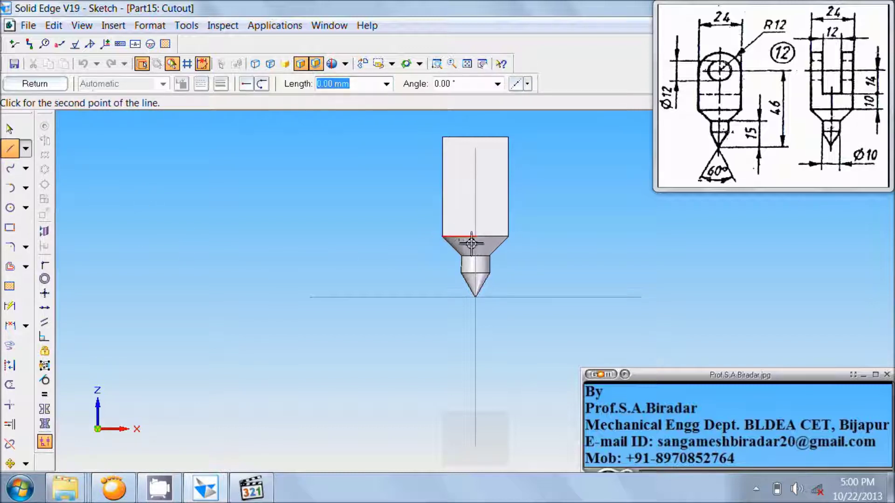
left_click(510, 238)
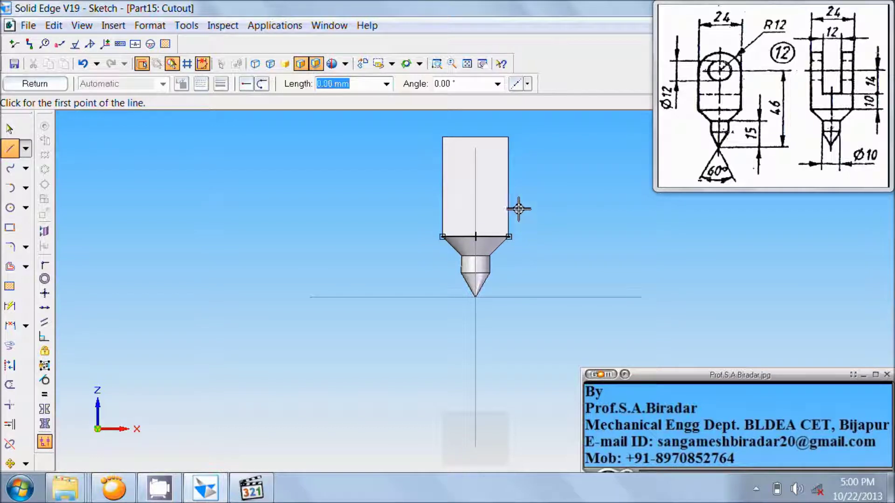
Step: Offset the lower edge line 10 mm upward to mark the bottom of the fork slot
left_click(10, 266)
left_click(479, 237)
type("1")
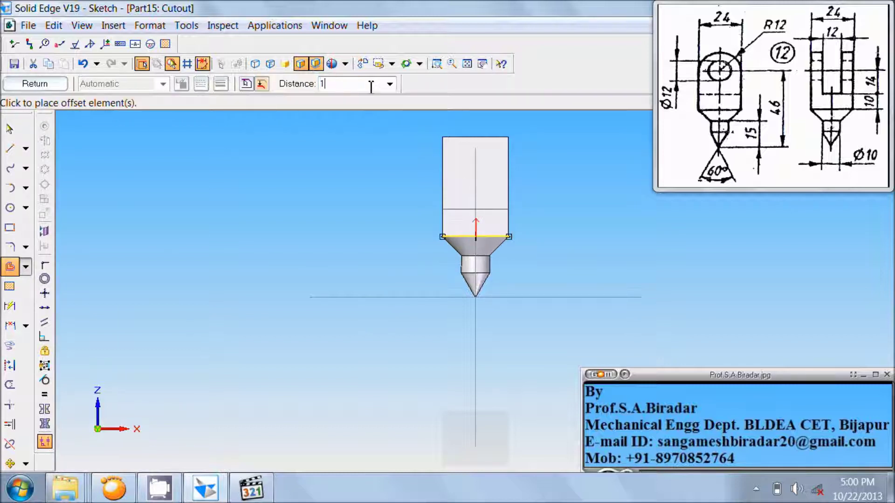
type("0")
key("Return")
left_click(475, 202)
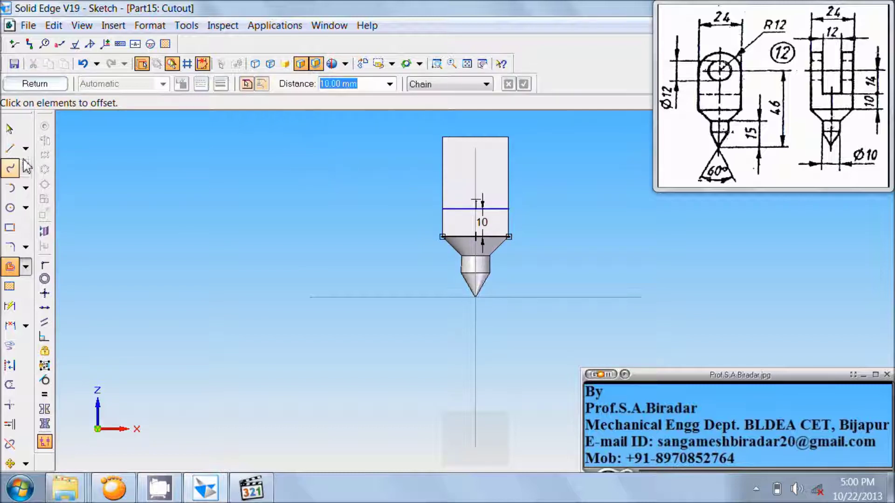
Step: Draw a vertical centre line from the midpoint of the offset line up to the body's top edge
left_click(10, 149)
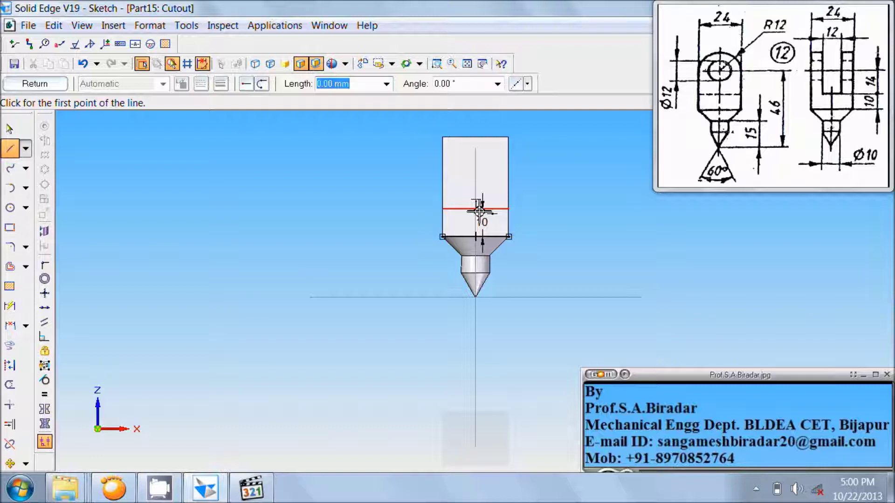
left_click(479, 210)
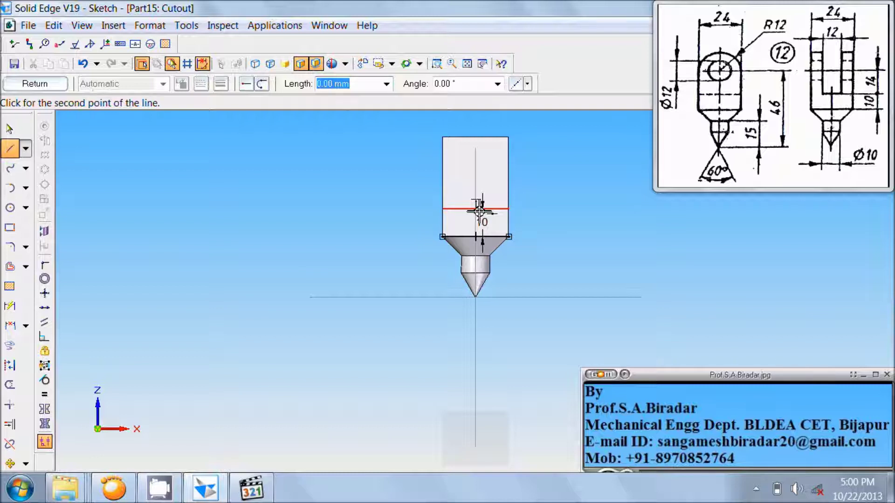
left_click(487, 141)
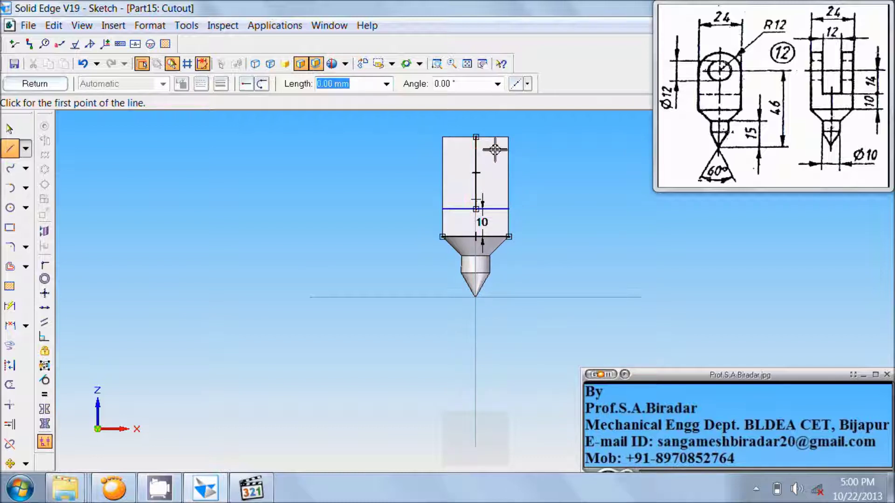
Step: Offset the vertical centre line by 12/2 mm to both sides to form the slot walls
left_click(10, 266)
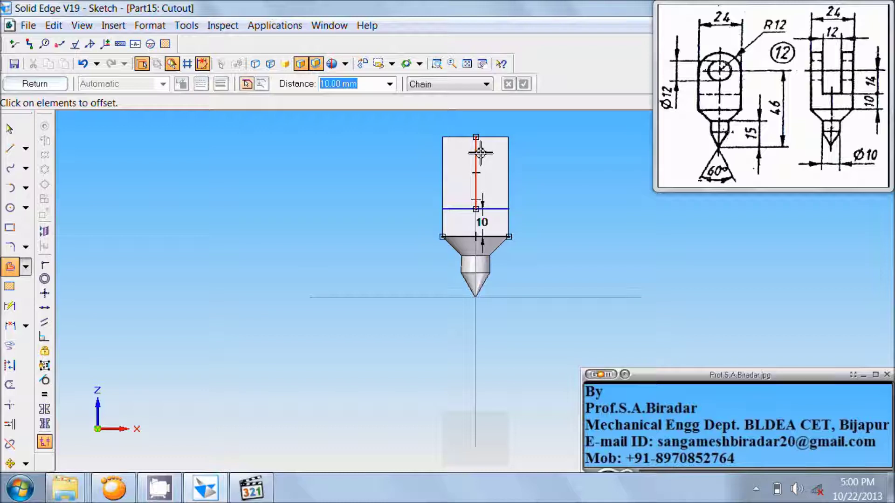
left_click(476, 156)
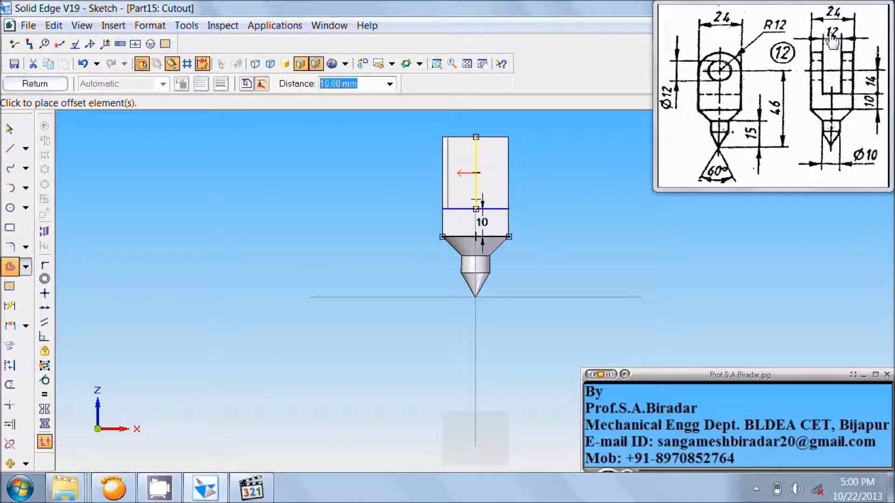
type("12/2")
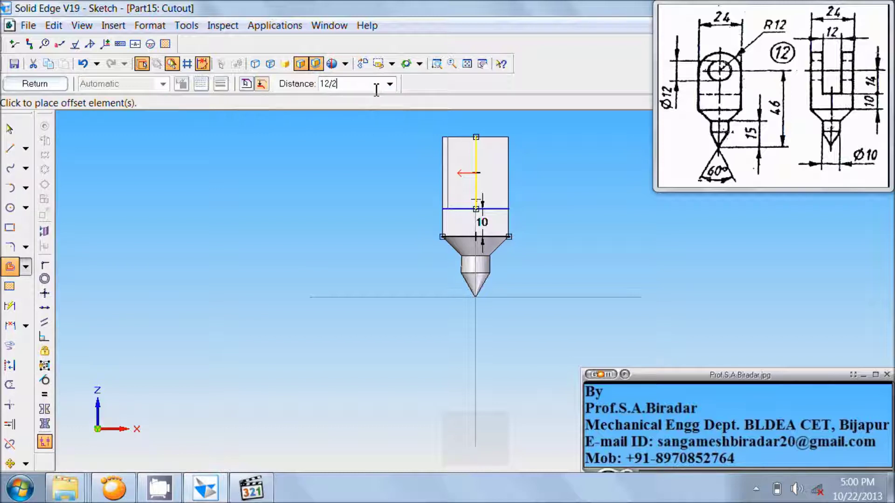
key("Return")
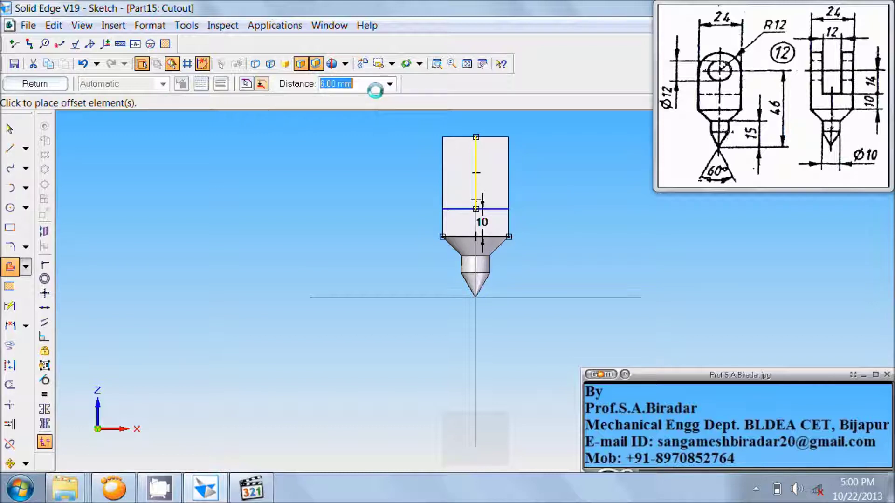
left_click(467, 161)
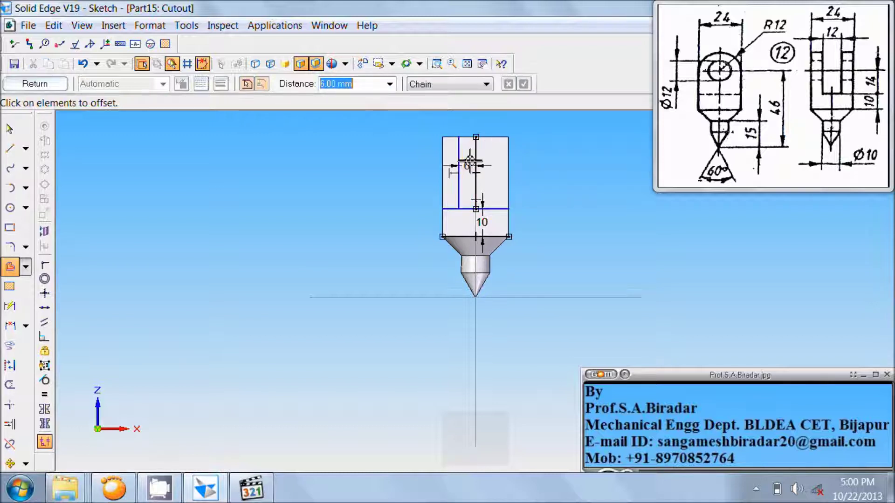
left_click(476, 160)
left_click(496, 159)
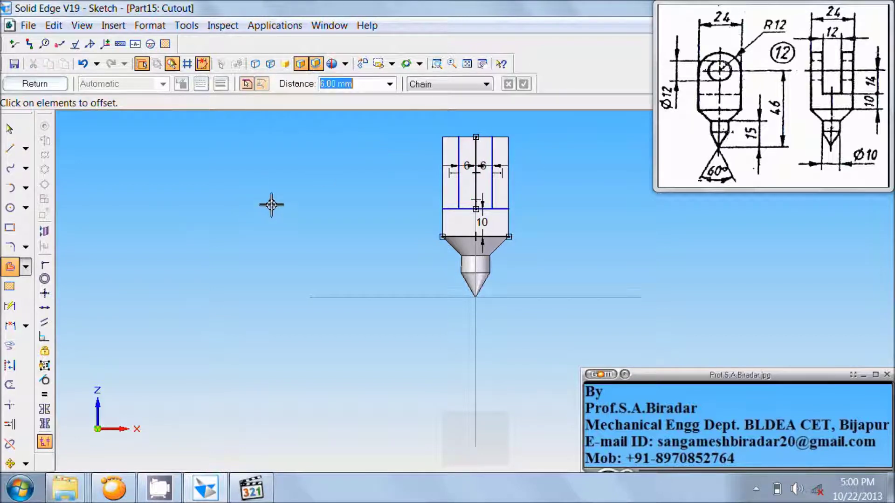
Step: Trim away the lower edge line, the slot-bottom line's outer ends and the vertical centre line, keeping the U-shaped slot outline
left_click(10, 385)
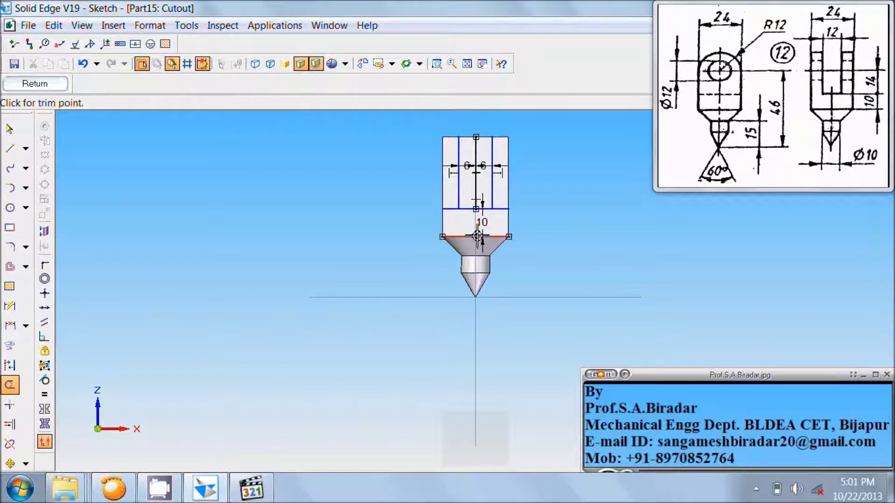
left_click_drag(472, 230, 484, 225)
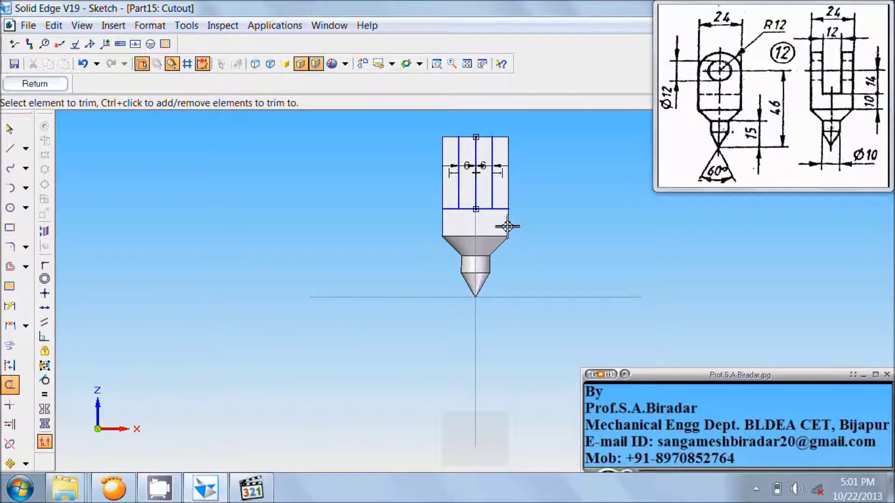
left_click_drag(506, 198, 502, 226)
left_click_drag(453, 212, 463, 223)
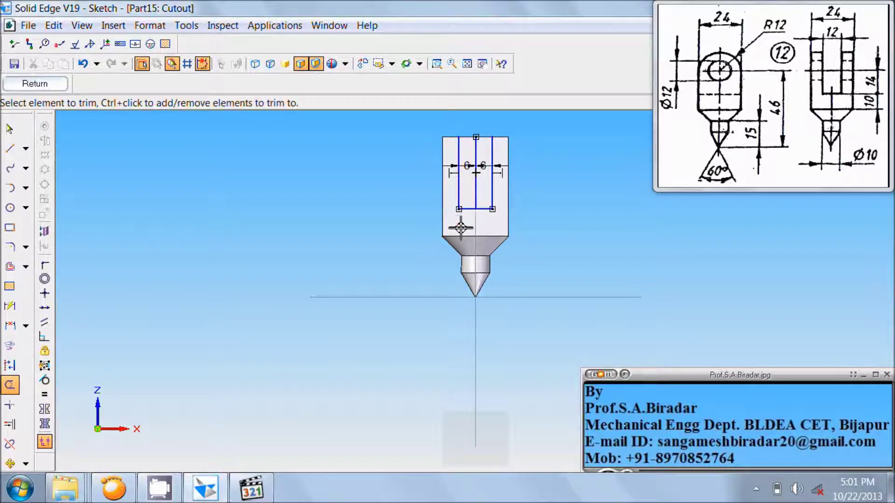
left_click_drag(478, 192, 478, 191)
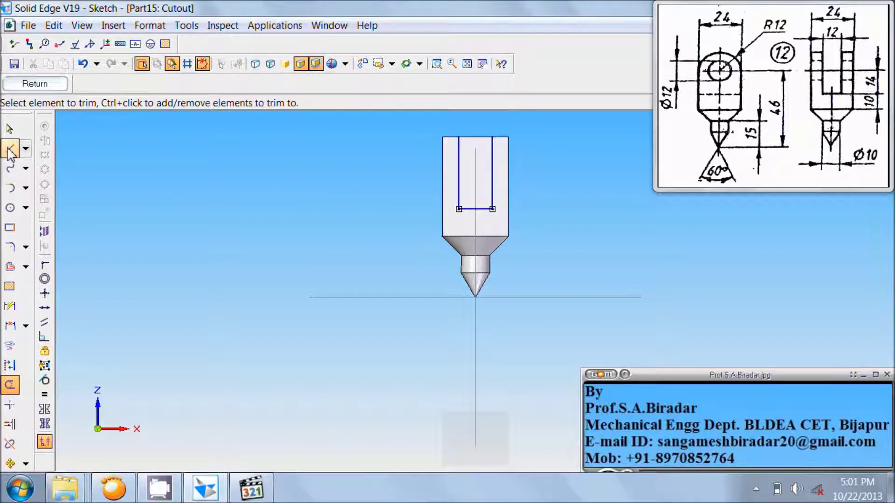
Step: Close the slot profile with a line between the tops of its two walls and leave the sketch
left_click(9, 148)
left_click(459, 137)
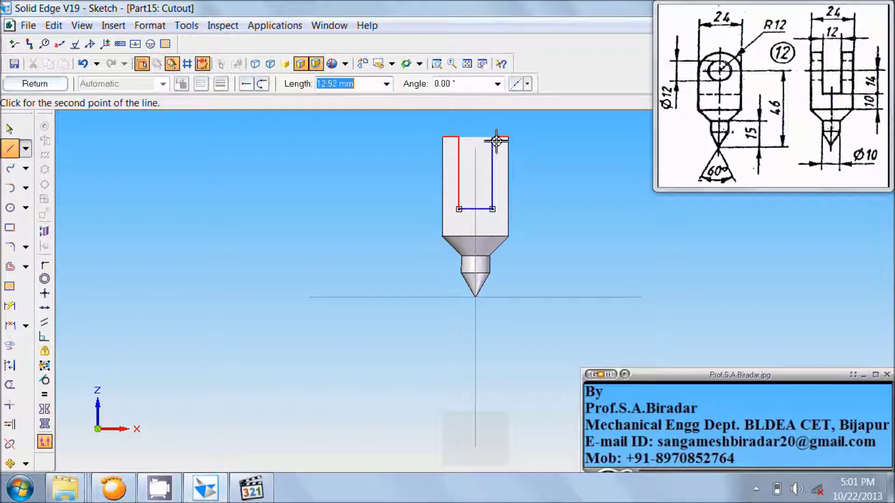
left_click(493, 137)
right_click(536, 132)
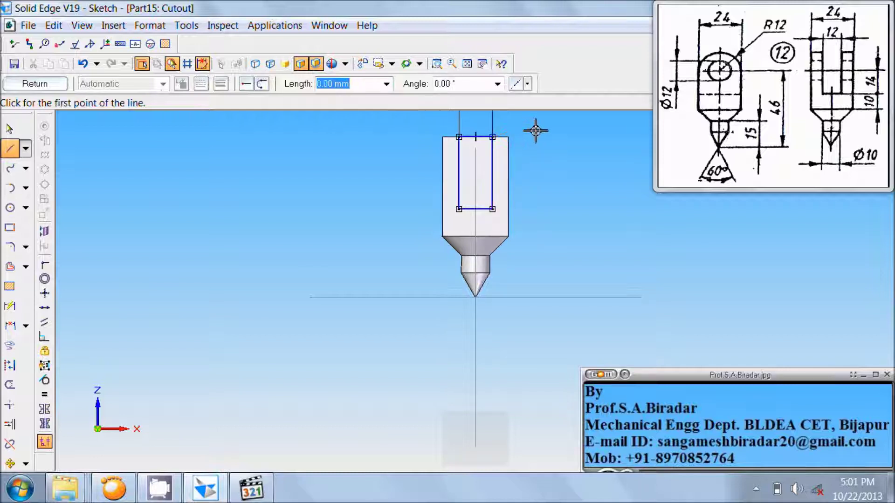
left_click(39, 87)
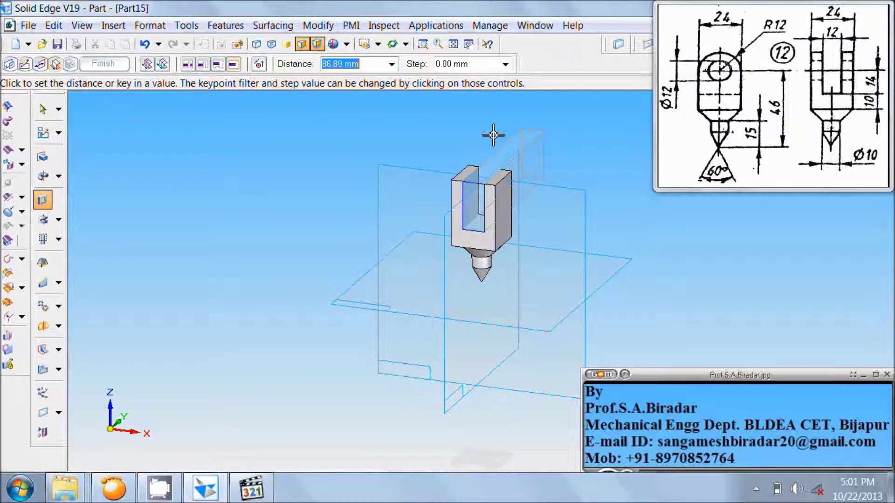
Step: Cut the slot backward through the whole square body with a depth of about 142 mm and finish the cutout
left_click(555, 128)
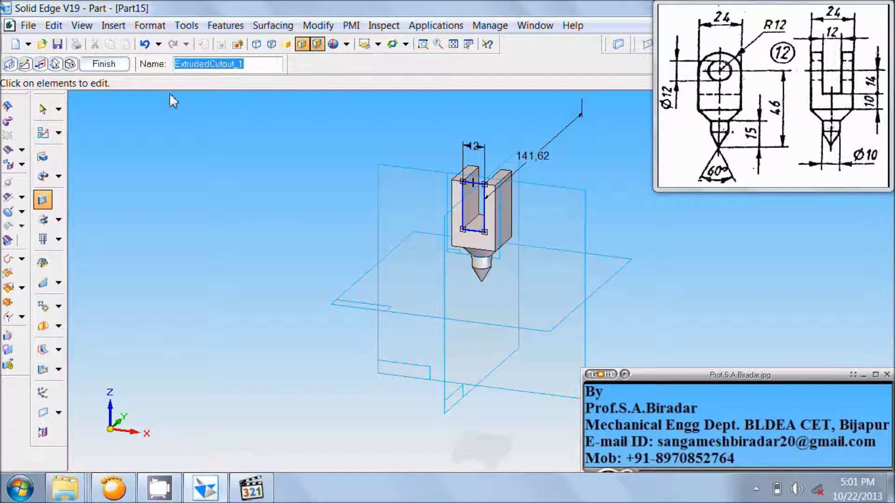
left_click(120, 65)
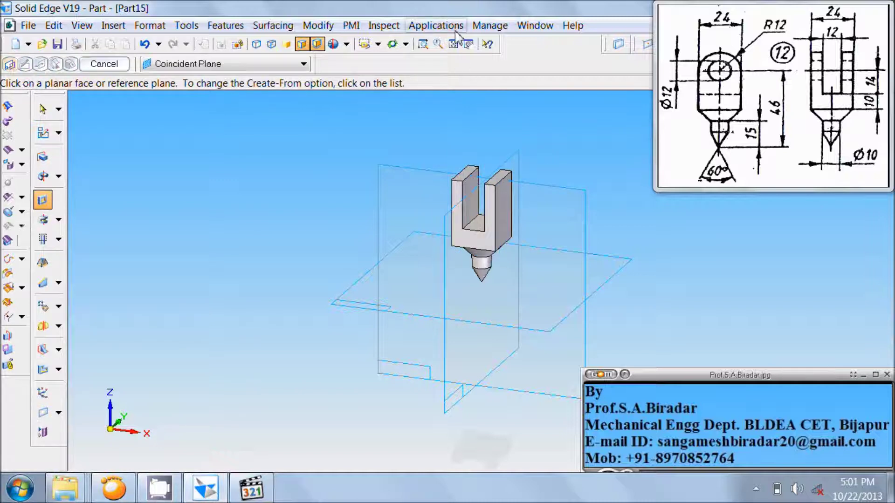
left_click(453, 43)
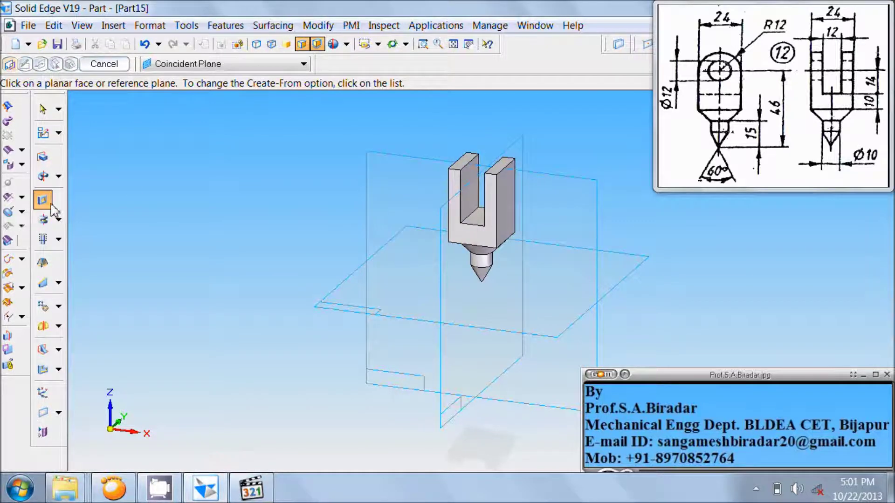
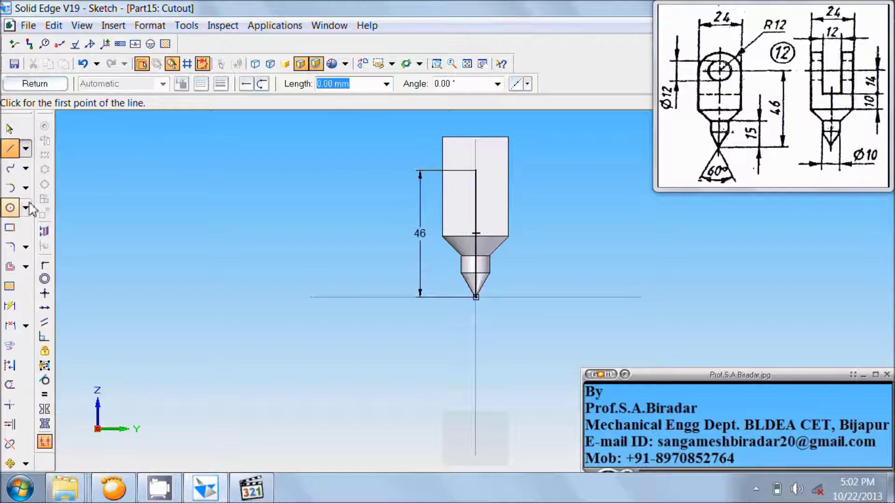
Step: Draw a 12 mm diameter circle centred on the upper end of the 46 mm vertical line
left_click(9, 208)
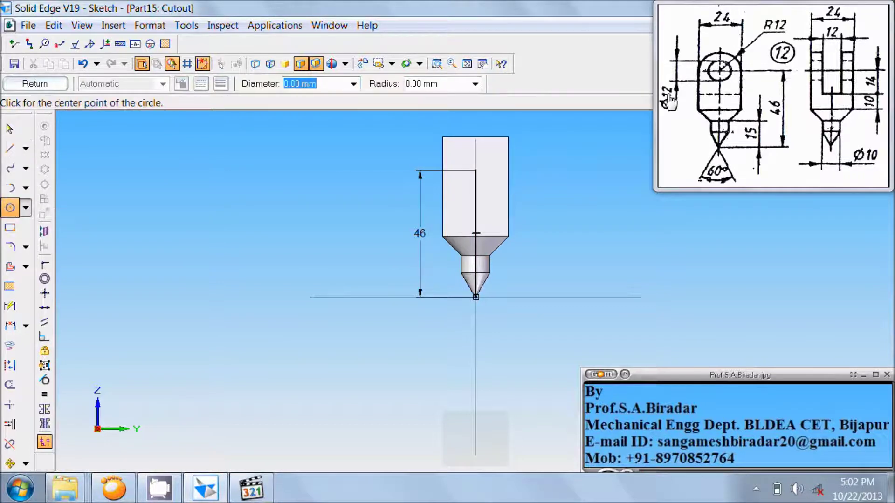
left_click(475, 170)
type("1")
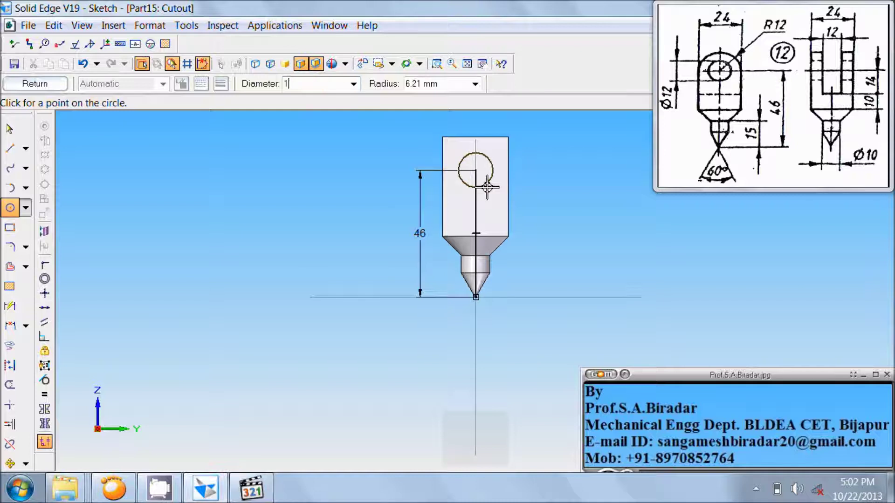
type("2")
key("Return")
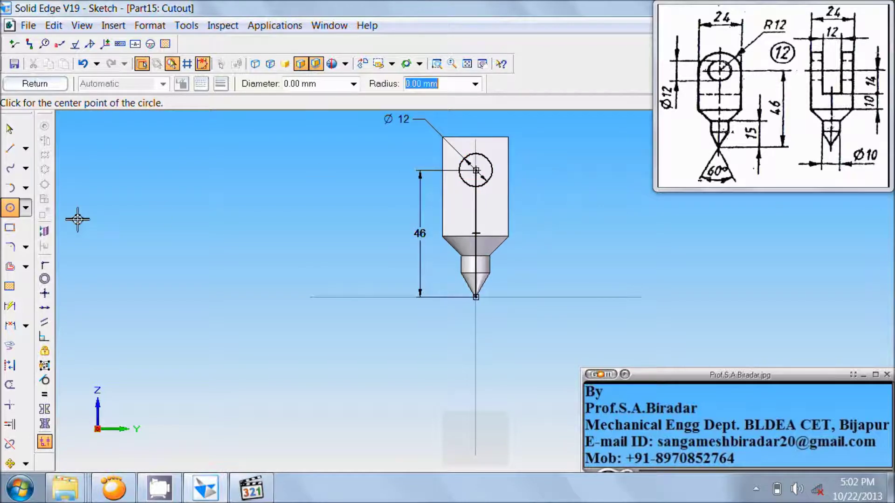
Step: Draw a concentric 24 mm diameter circle around the hole circle, reaching the body's top edge
left_click(10, 209)
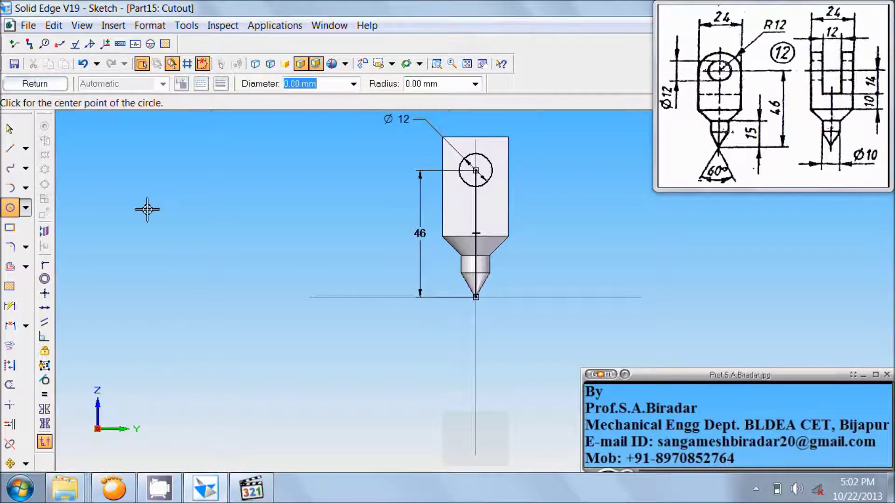
left_click(475, 171)
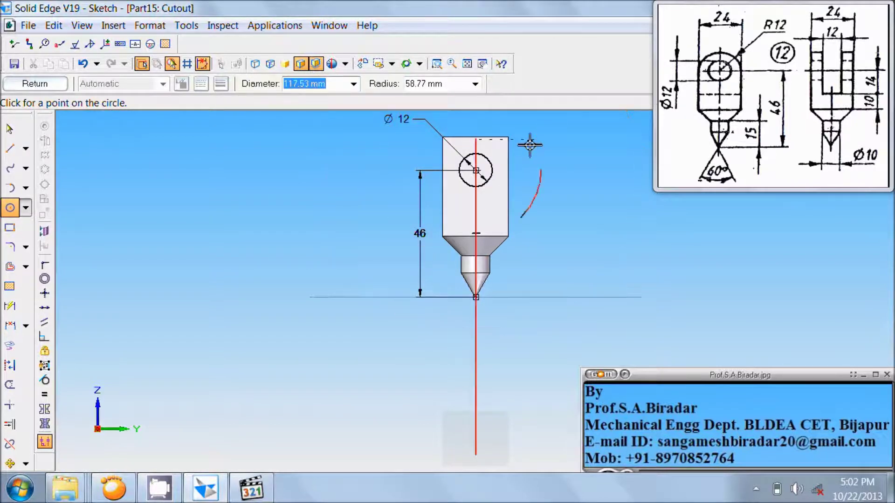
left_click(477, 139)
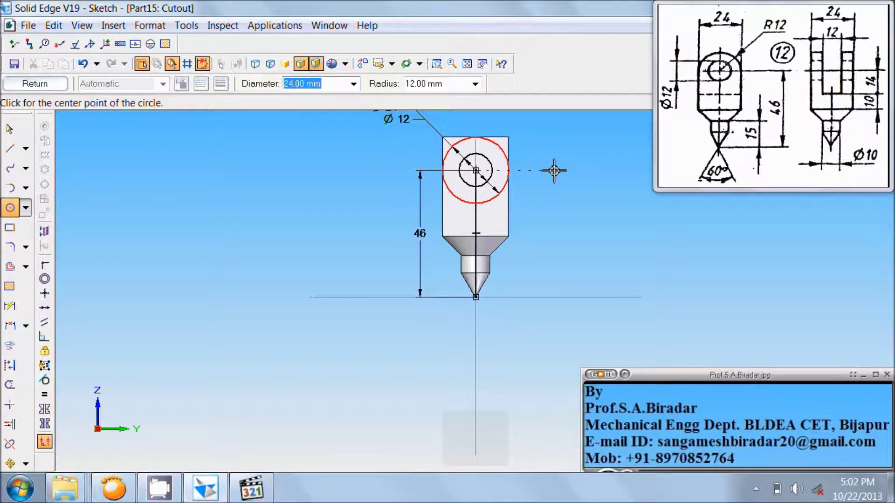
Step: Delete the 46 mm vertical construction line from the sketch, keeping both circles
left_click(9, 130)
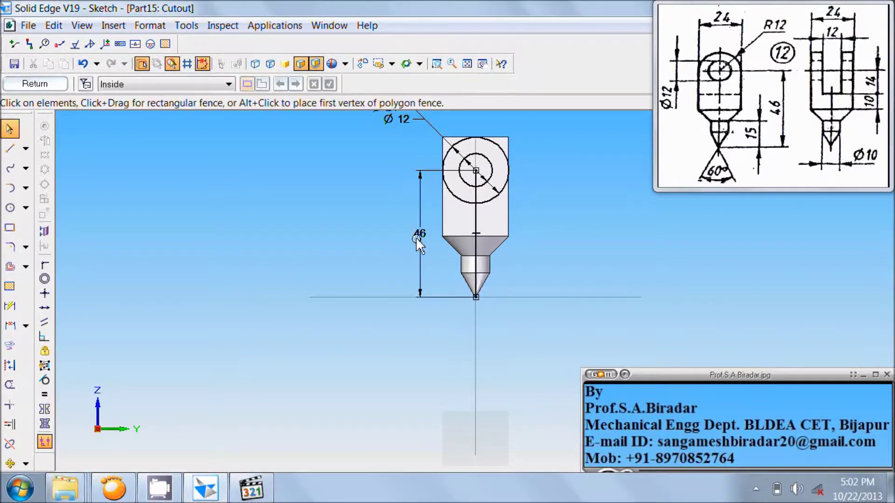
left_click(479, 219)
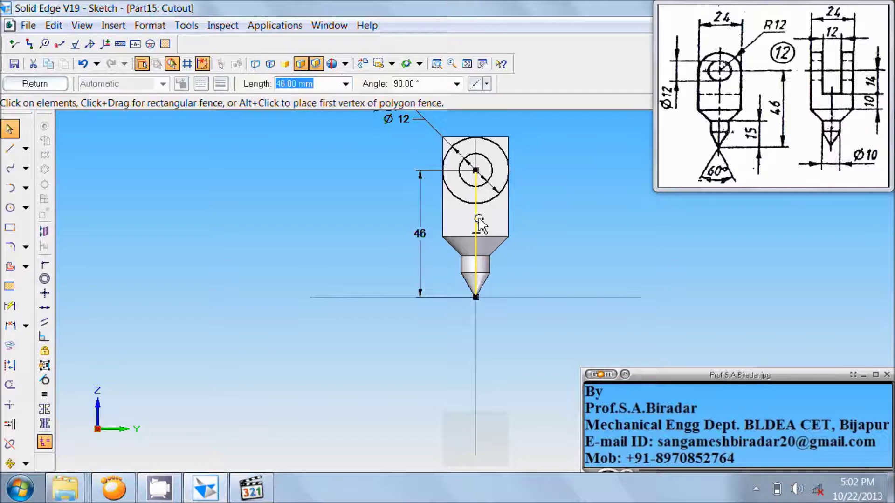
key("Escape")
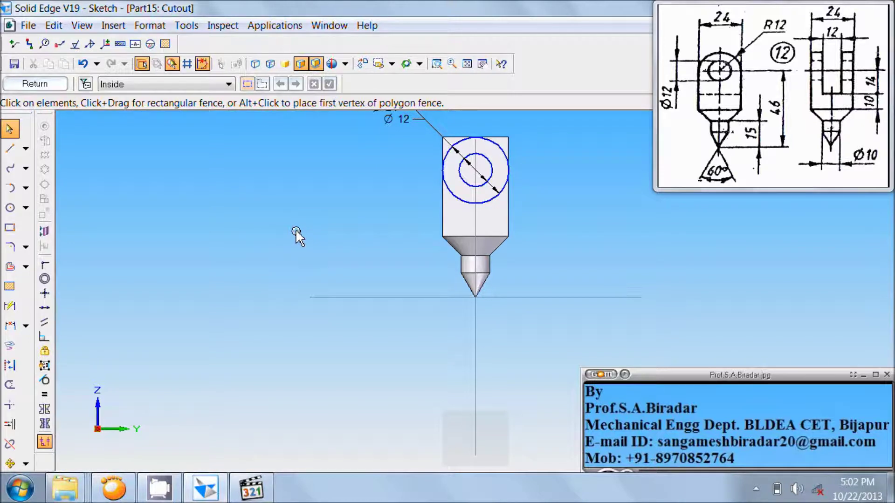
Step: Draw a horizontal line about 47 mm long through the circles' centre, extending past both sides of the body
left_click(10, 149)
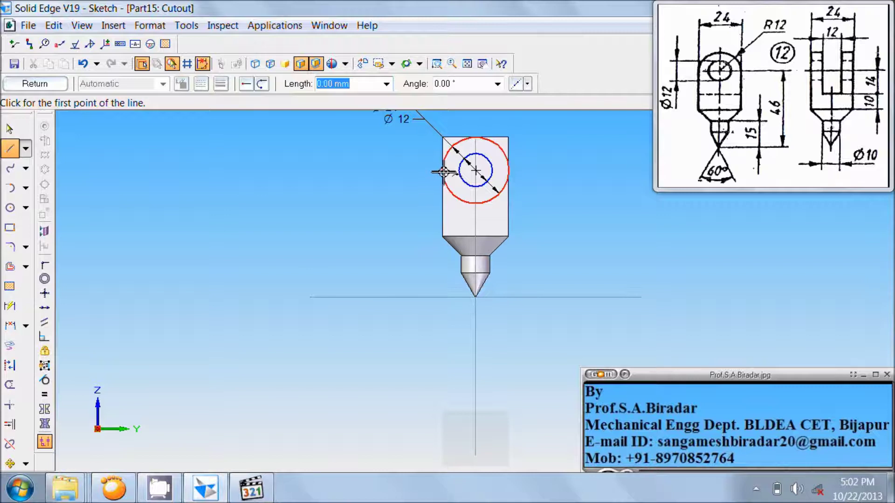
left_click(414, 170)
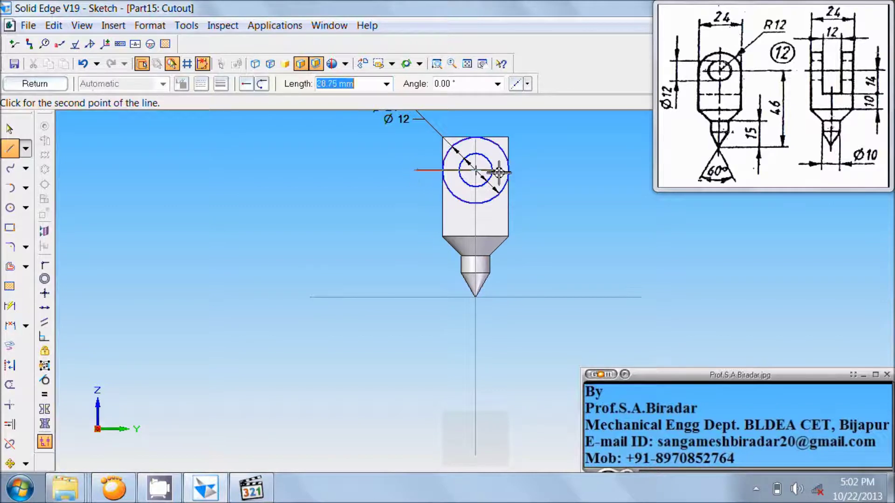
left_click(543, 170)
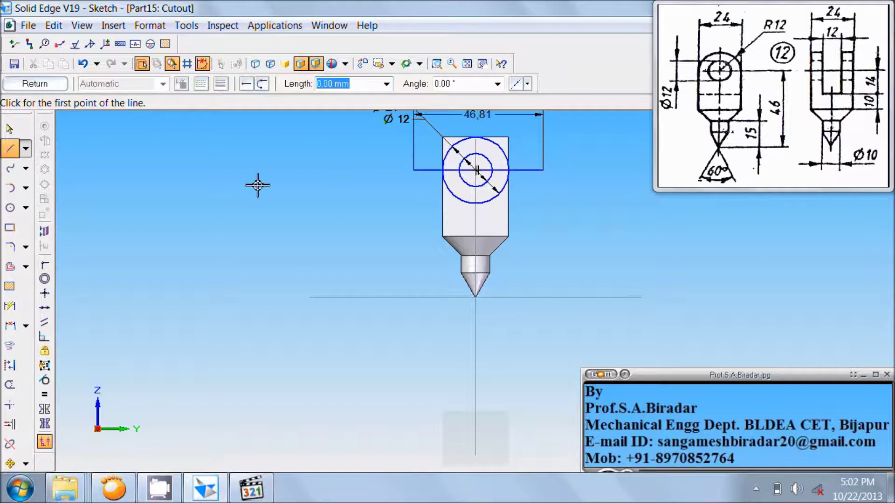
Step: Trim away the lower half of the 24 mm circle and the horizontal line's segments inside it, keeping the 12 mm circle
left_click(10, 385)
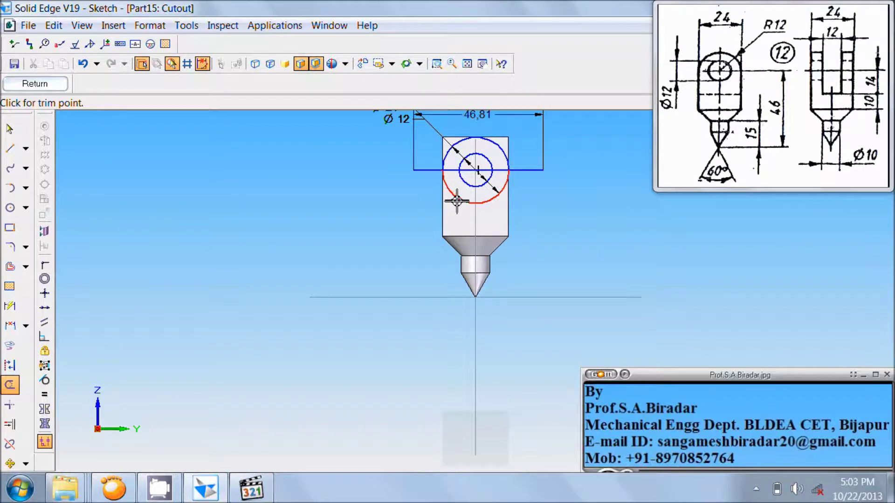
left_click(457, 200)
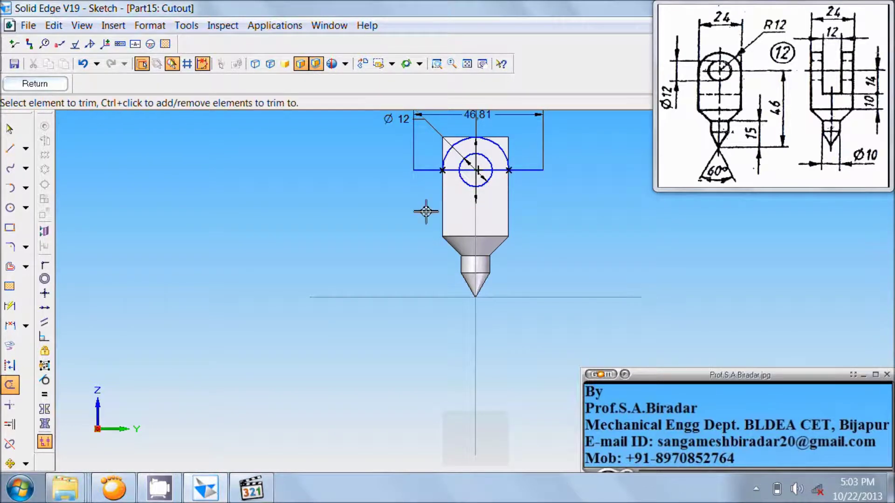
left_click(474, 169)
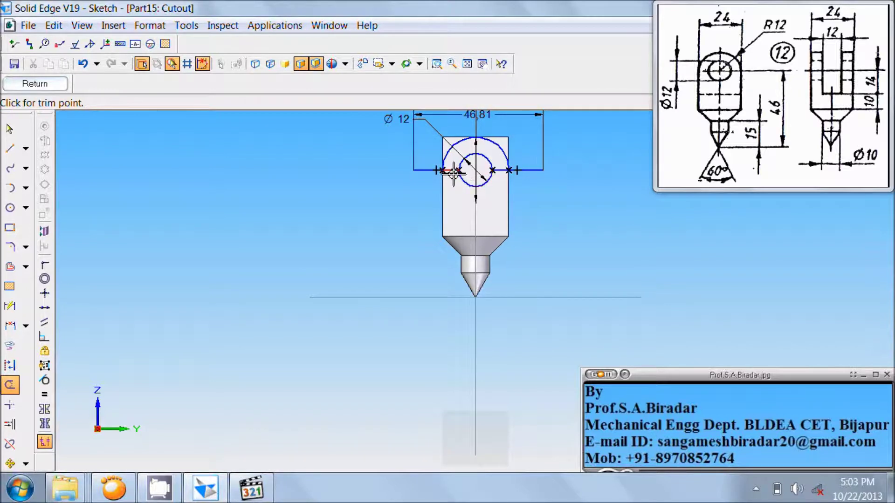
left_click(453, 171)
left_click(501, 172)
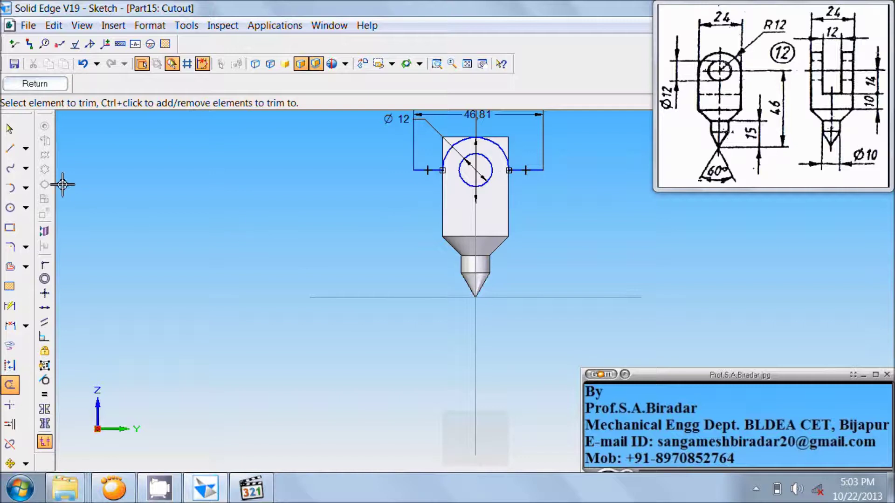
Step: Close the outer profile above the body with a vertical line about 16 mm long, a horizontal line and a slanted line about 17 mm long
left_click(10, 149)
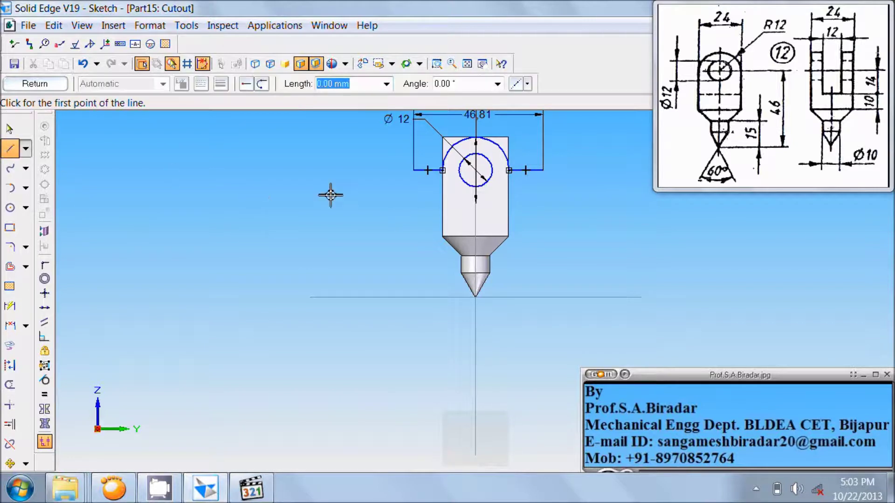
left_click(414, 170)
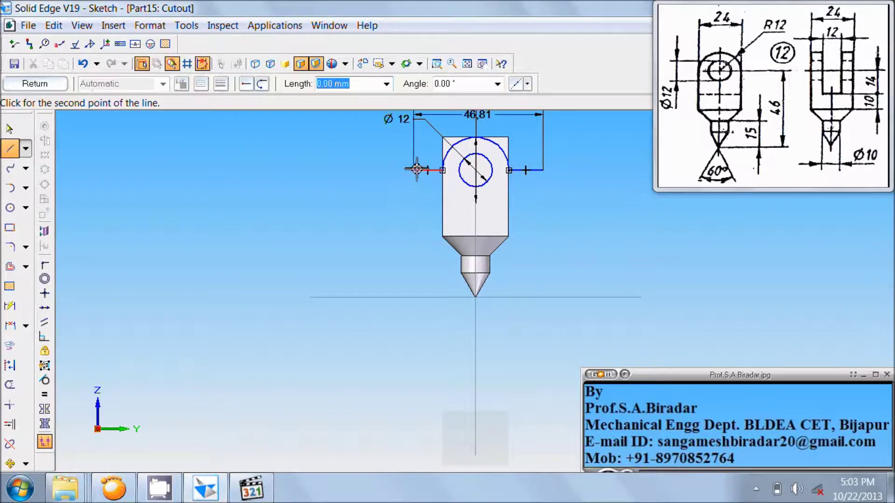
left_click(414, 126)
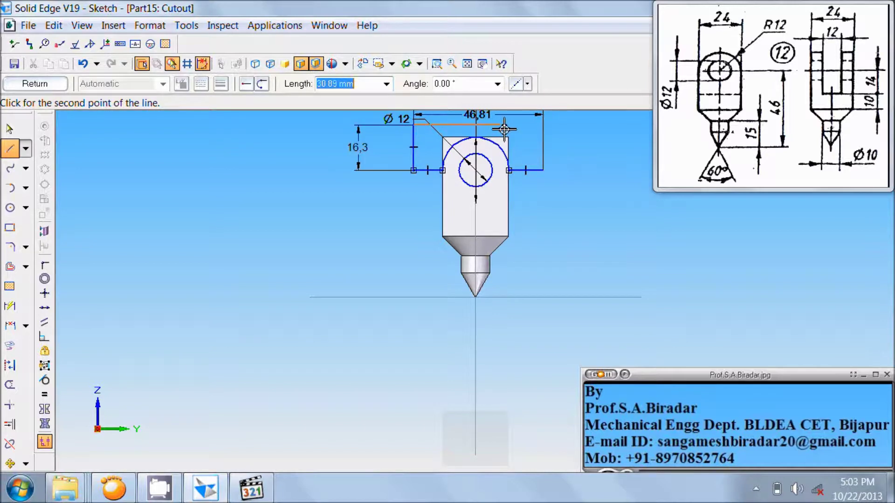
left_click(536, 126)
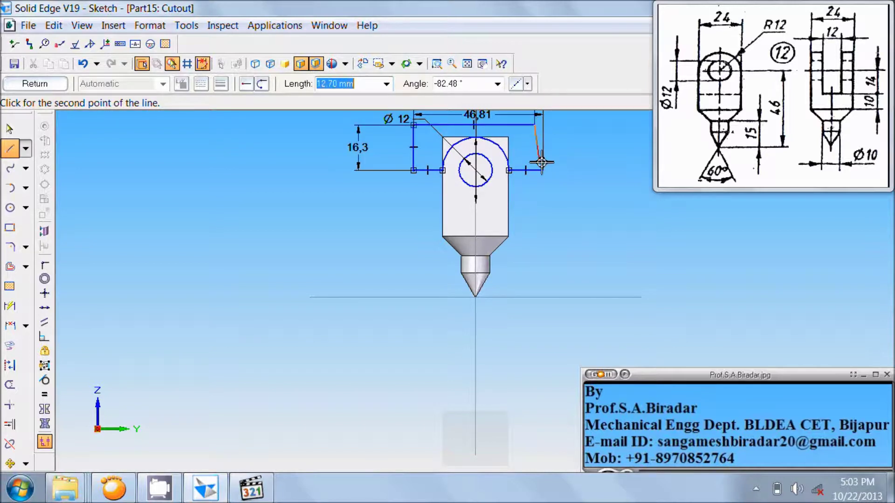
left_click(543, 170)
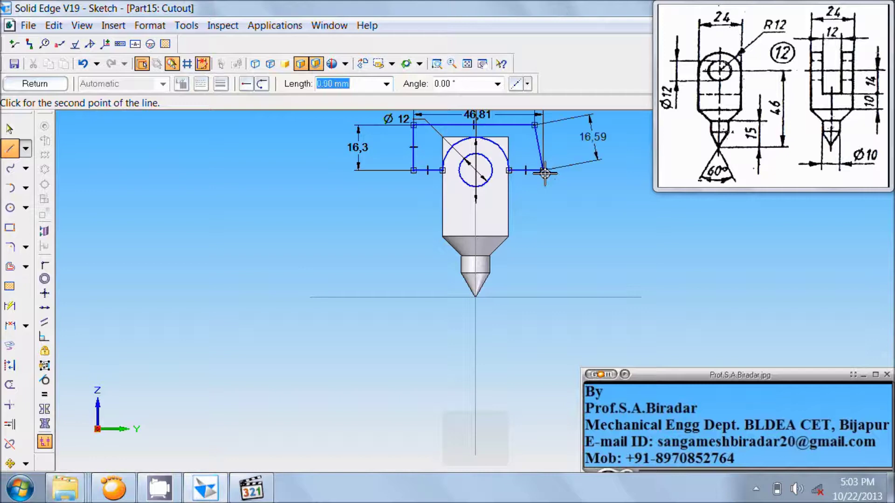
right_click(565, 167)
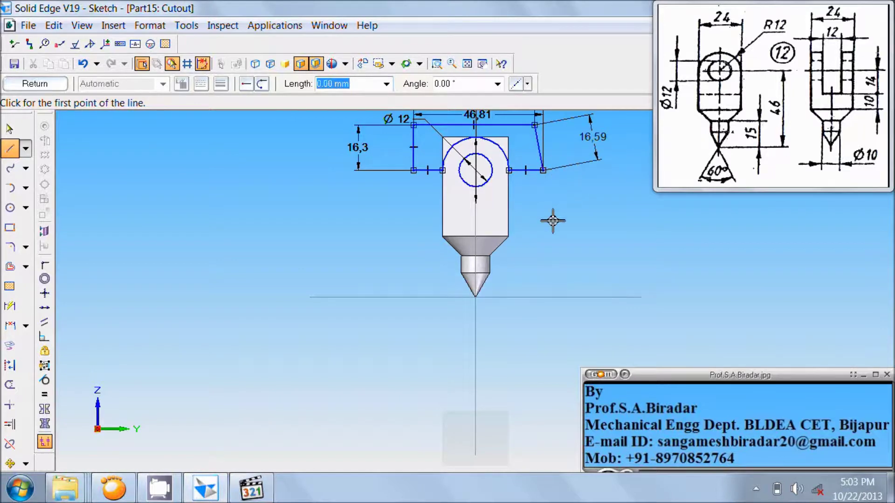
Step: Finish the sketch and cut the rounded ends and cross hole through both fork arms with a depth of about 172 mm
left_click(50, 88)
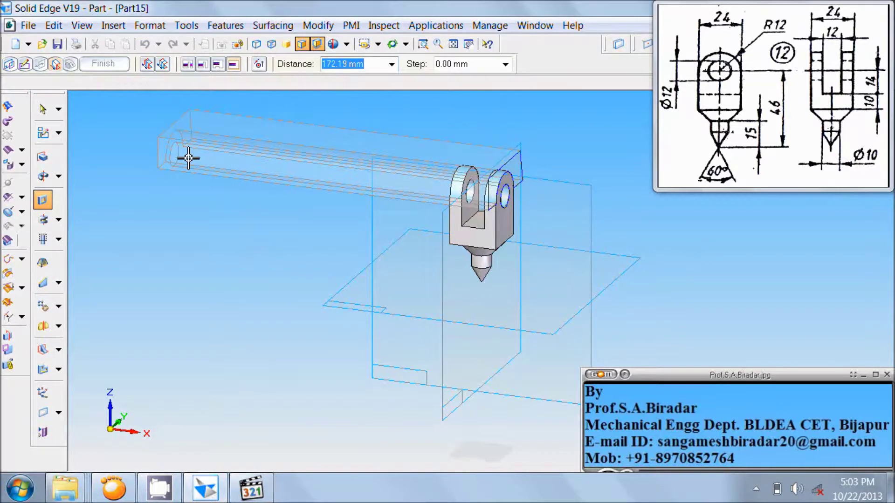
left_click(186, 155)
left_click(103, 64)
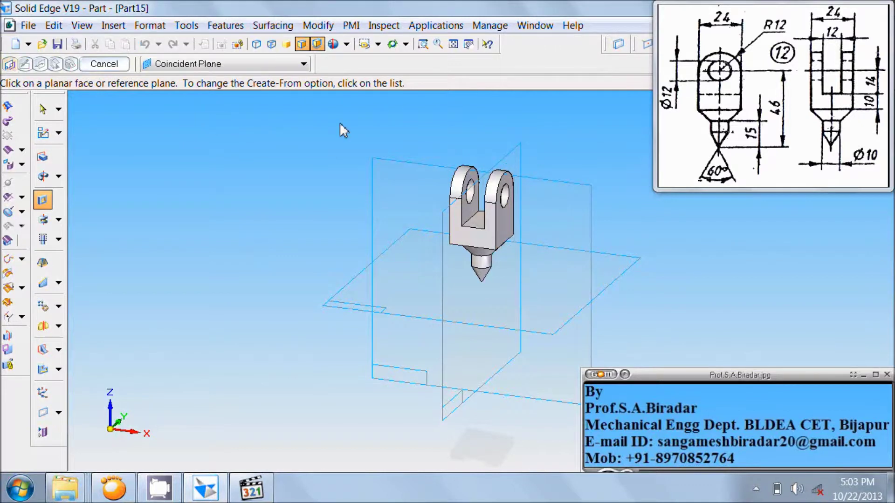
Step: Fit the finished fork on screen, examine it from a rotated angle and set an isometric view
left_click(453, 43)
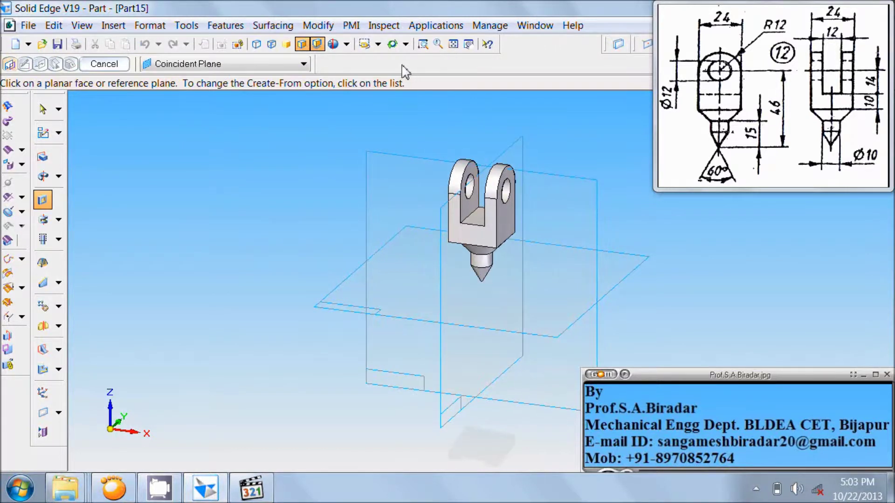
left_click(392, 44)
mouse_move(550, 140)
left_mouse_down()
mouse_move(556, 149)
mouse_move(482, 186)
mouse_move(438, 229)
mouse_move(525, 149)
mouse_move(579, 130)
mouse_move(586, 101)
mouse_move(550, 136)
left_mouse_up()
right_click(549, 135)
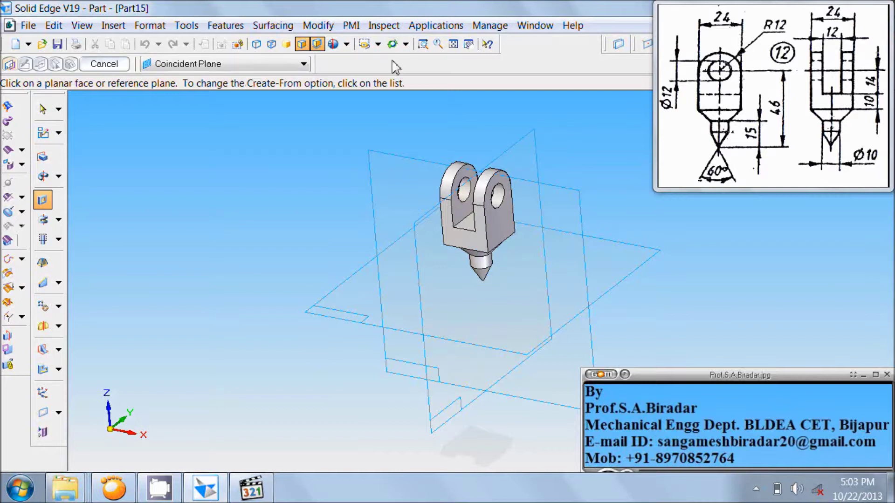
left_click(377, 44)
left_click(393, 102)
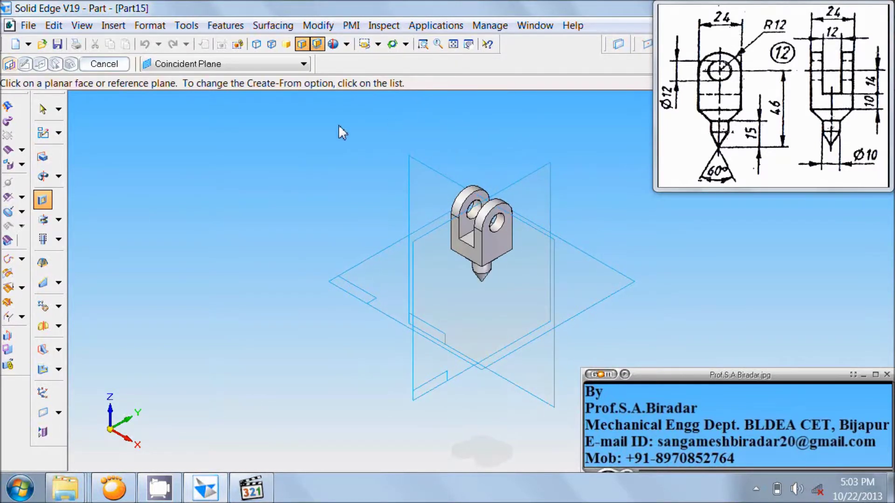
Step: Start saving the part as a new file in the Ramsbottom safety valve folder and open its file name for editing
left_click(27, 26)
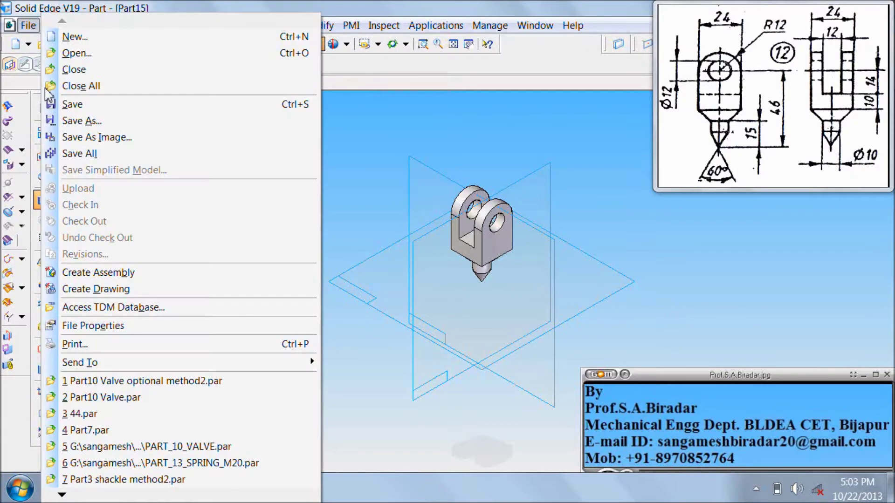
left_click(88, 121)
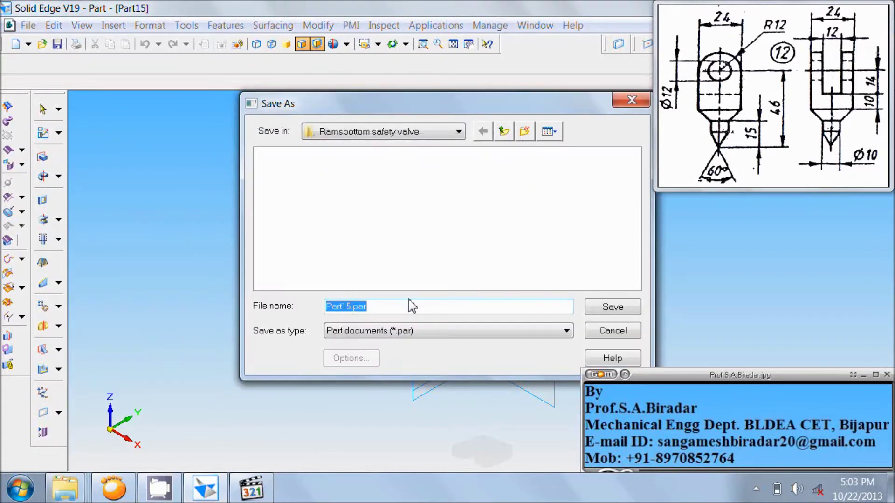
left_click(413, 310)
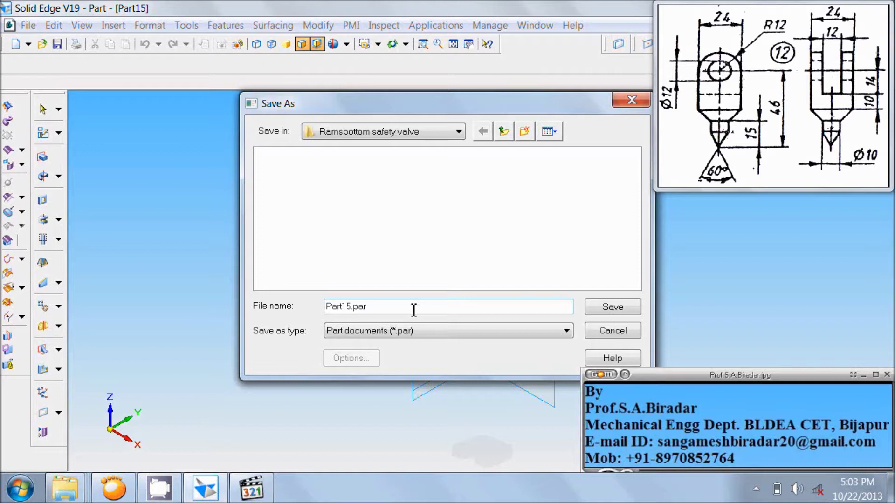